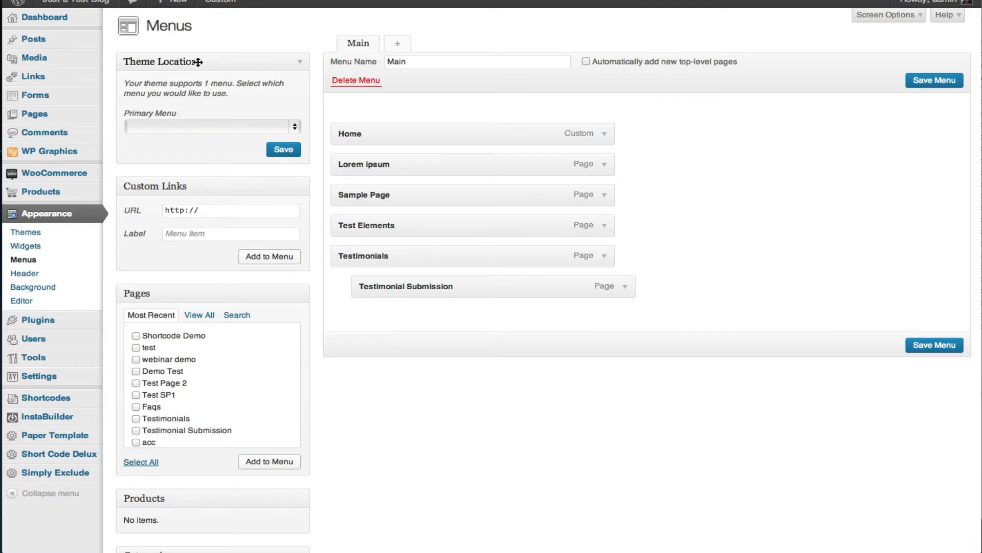
- Assign Main as the theme's primary menu, save the setting, and check the navigation on the blog's front page
click(180, 126)
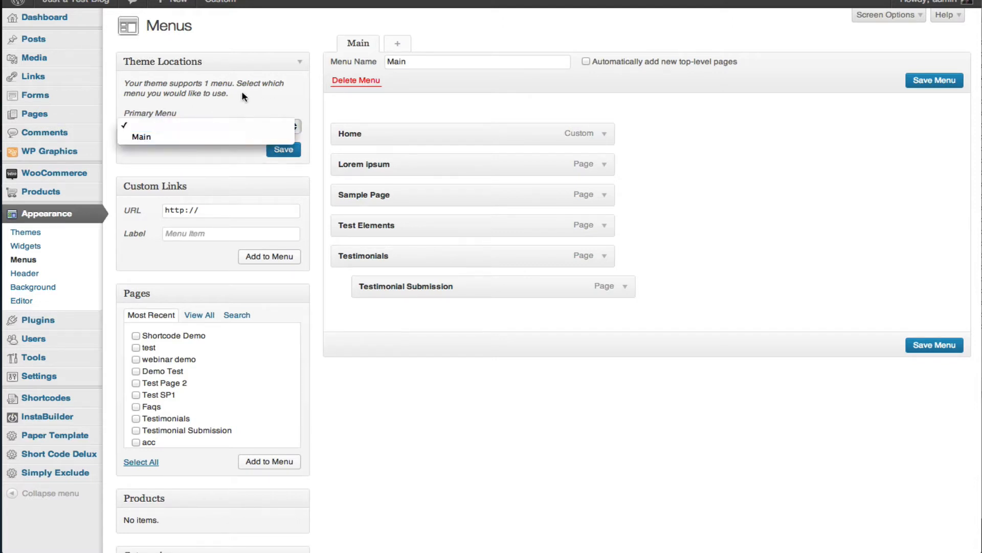
click(731, 108)
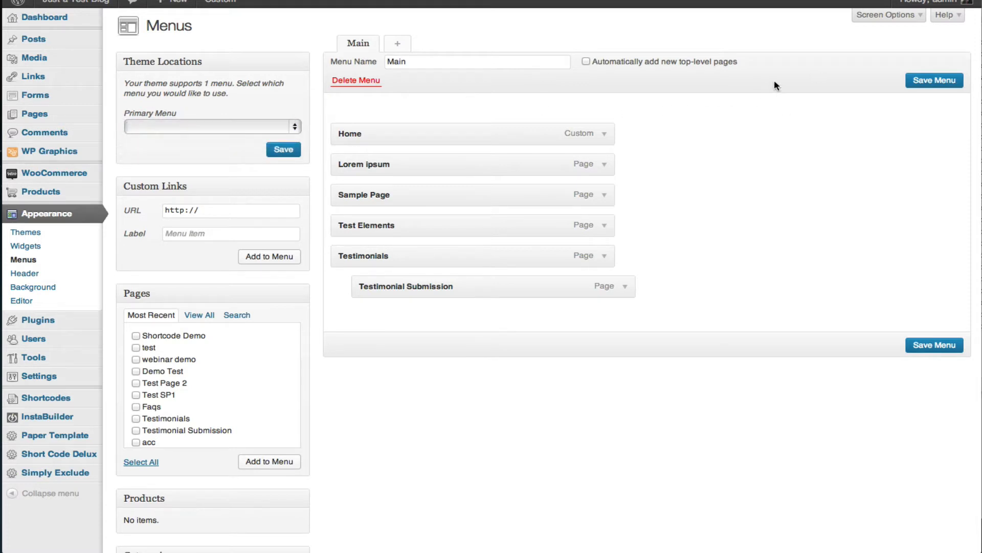
click(278, 126)
click(185, 135)
click(282, 151)
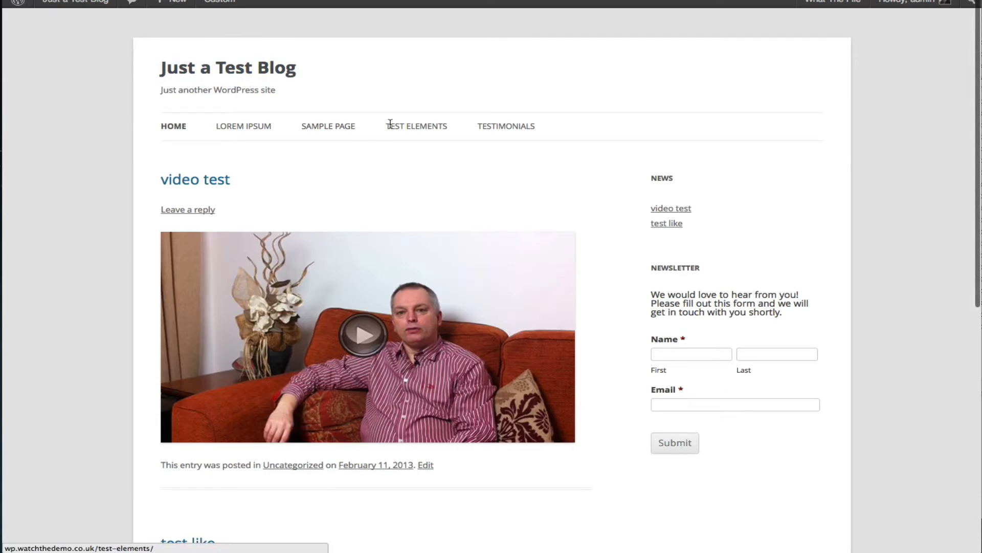
mouse_move(499, 132)
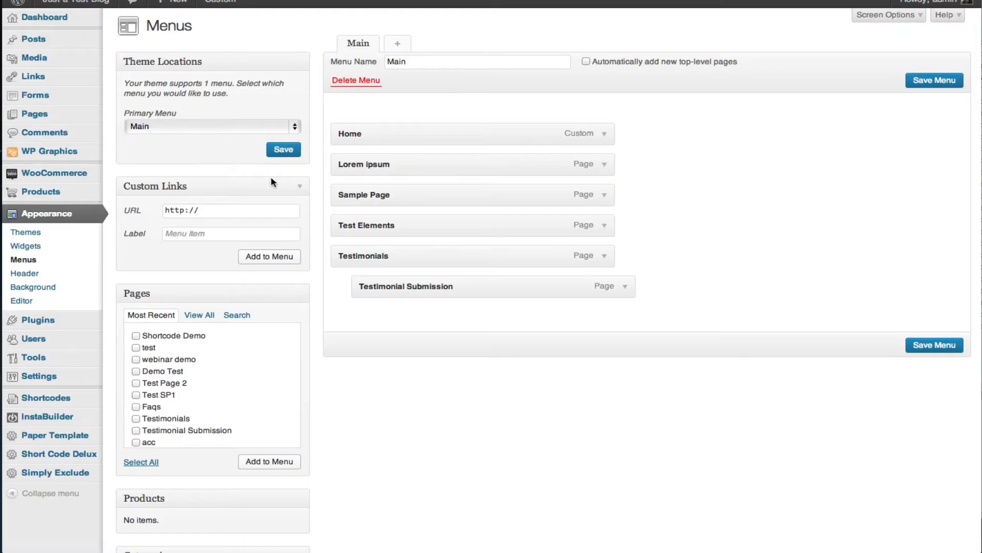
- Look through the boxes of items that can be added to the menu, from Custom Links down to Product Tags
scroll(252, 177, down, 3)
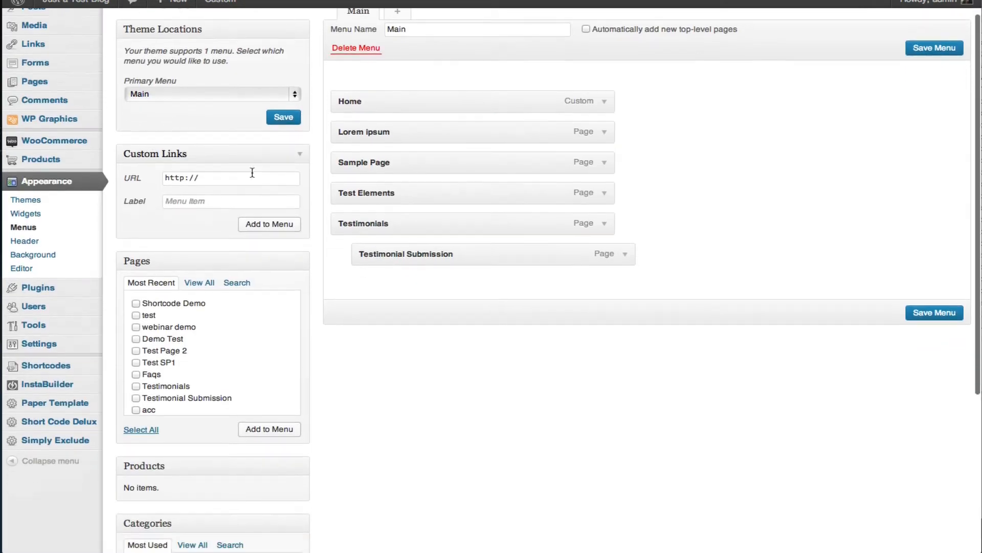
scroll(346, 194, up, 3)
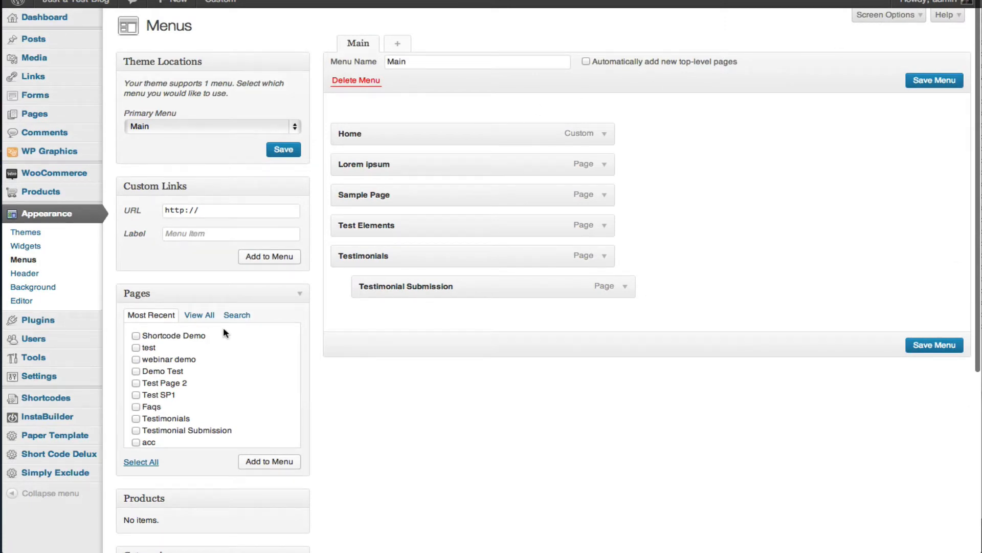
scroll(219, 328, down, 4)
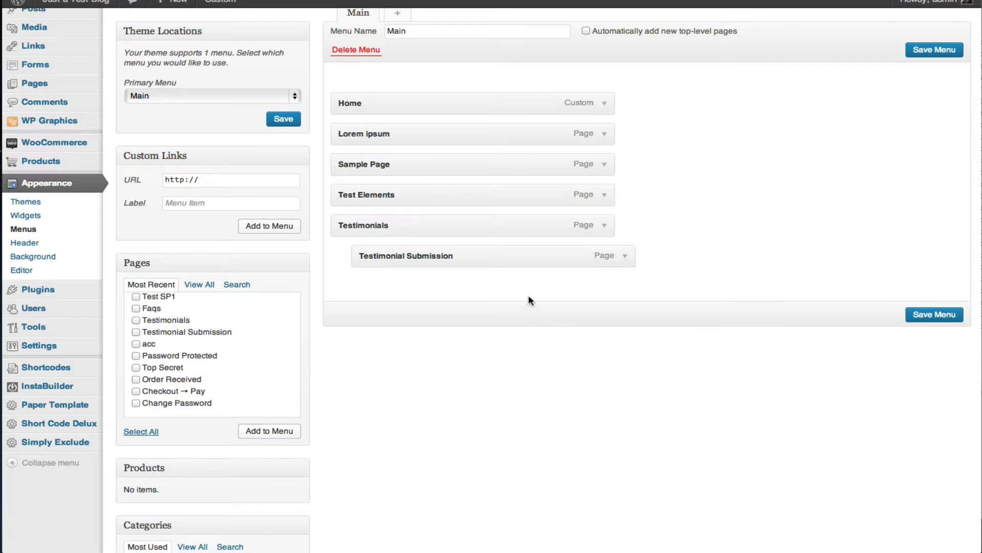
scroll(762, 211, up, 3)
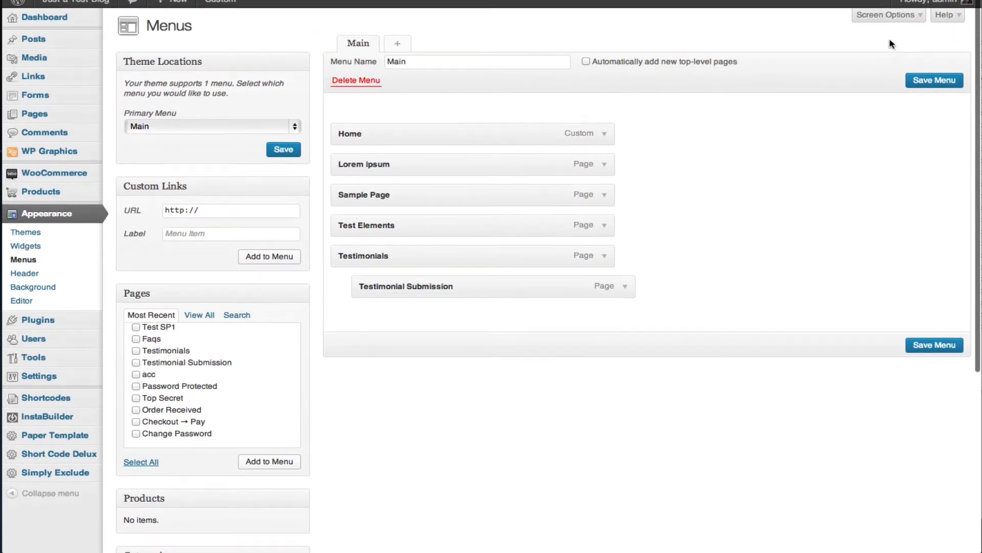
scroll(157, 252, down, 10)
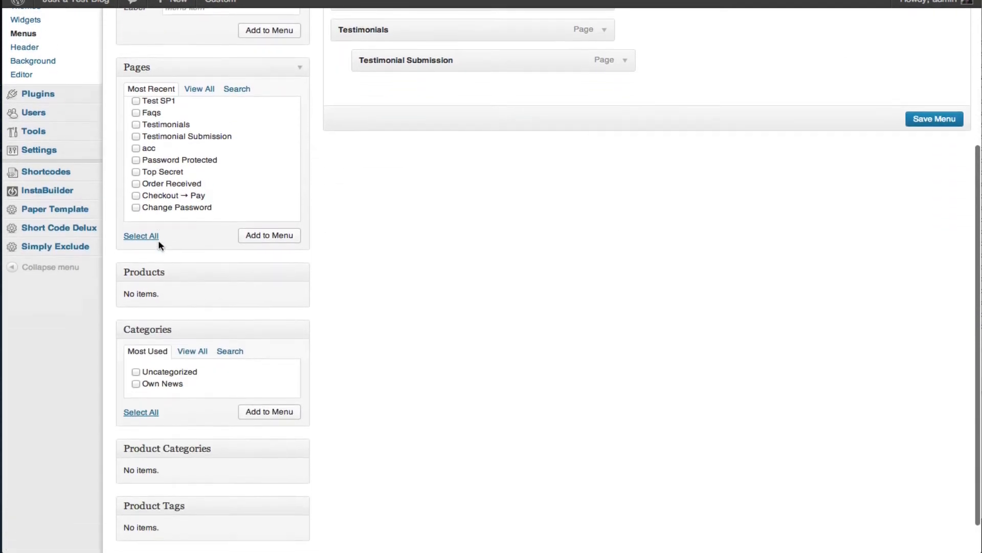
scroll(158, 245, up, 10)
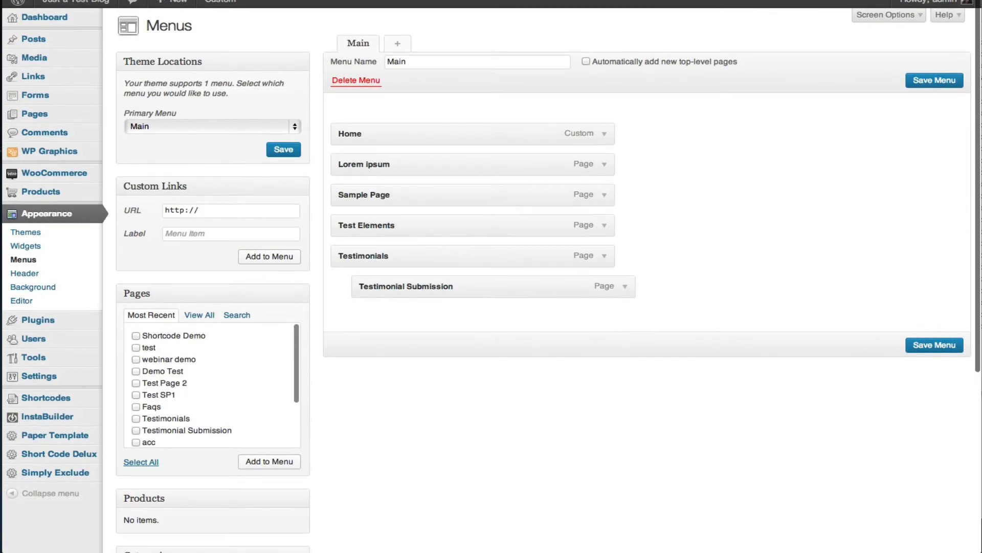
- In the screen options, show the Posts box and hide the Products, Product Categories and Product Tags boxes
click(892, 20)
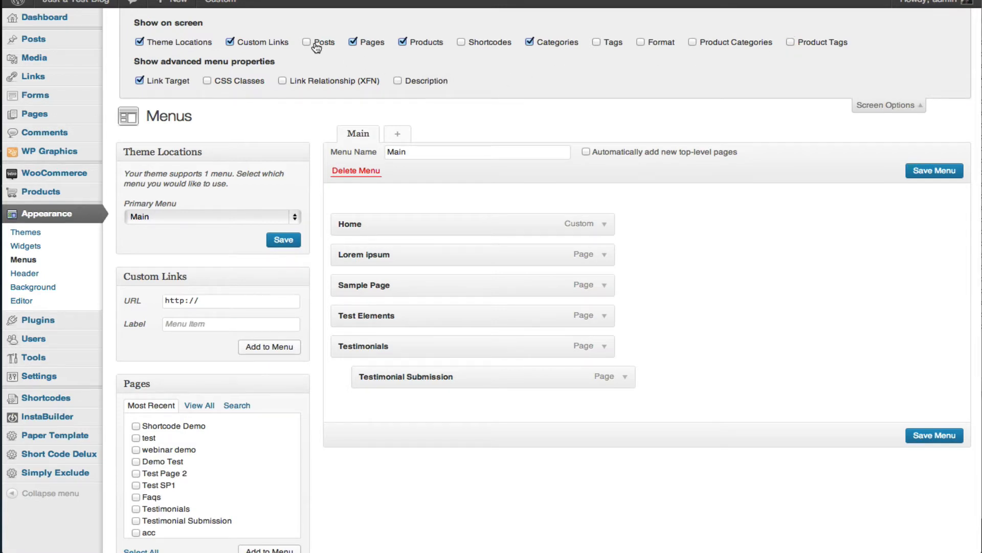
click(308, 43)
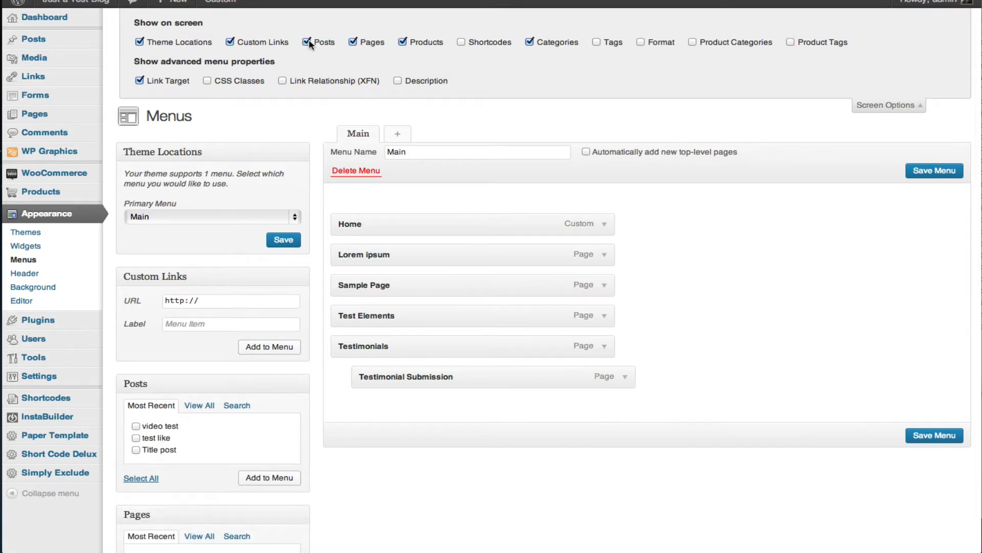
click(404, 43)
click(889, 107)
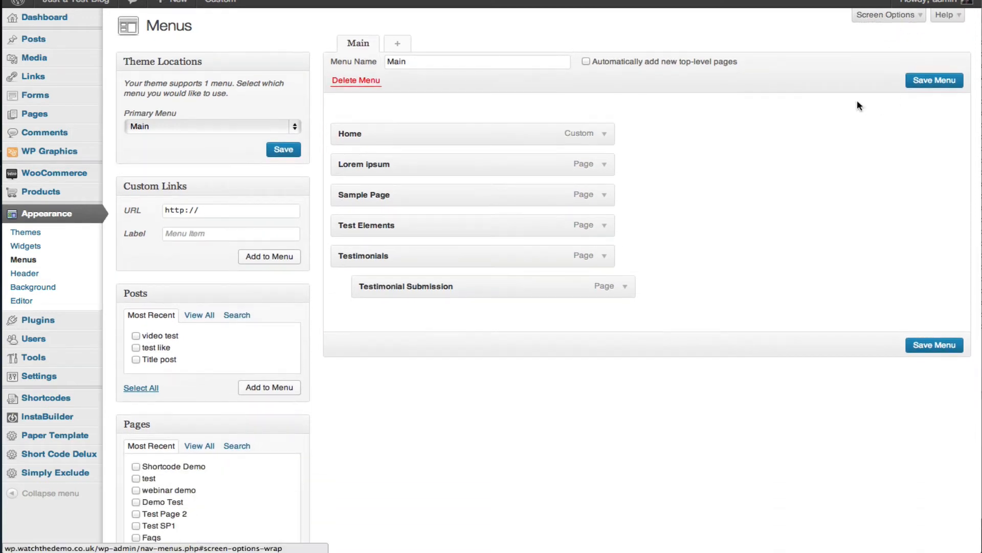
- Add the test like post to the Main menu
scroll(244, 353, down, 5)
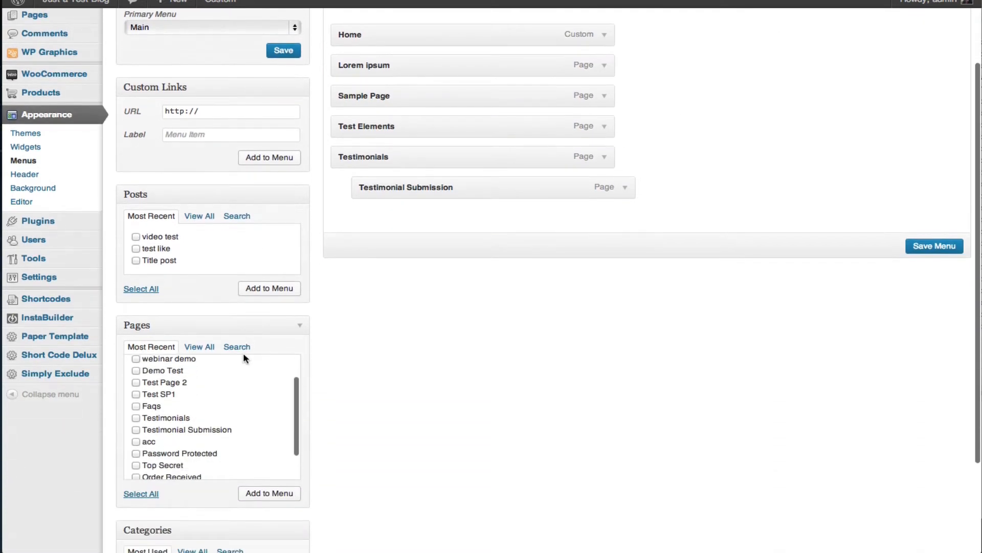
scroll(244, 353, down, 5)
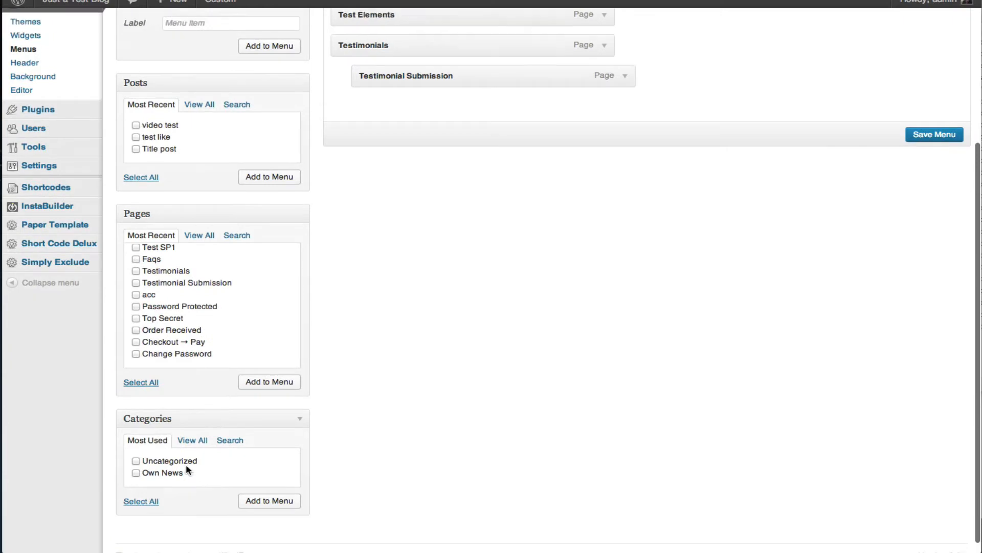
scroll(186, 464, up, 10)
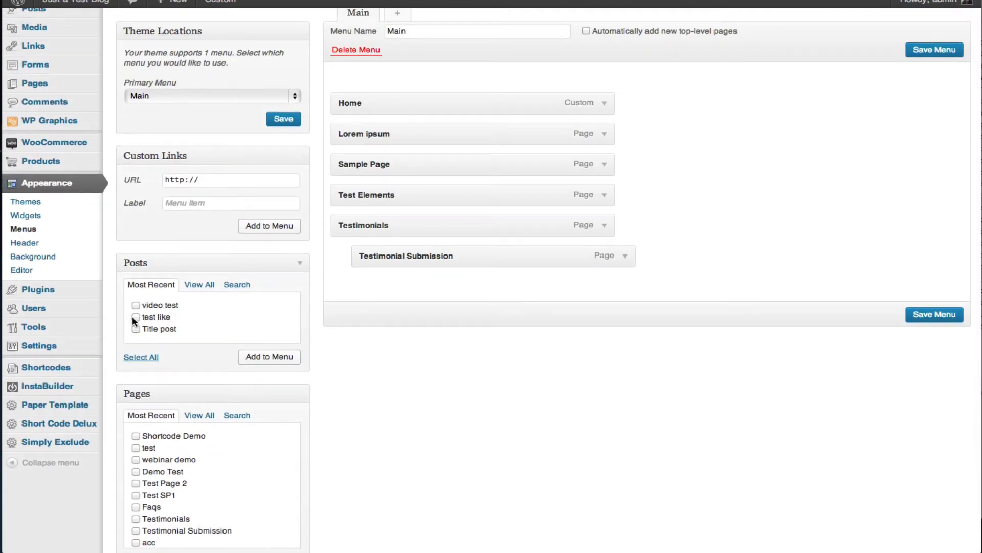
click(285, 365)
- Add the pages Test SP1, Faqs and Testimonials to the Main menu
scroll(142, 427, down, 3)
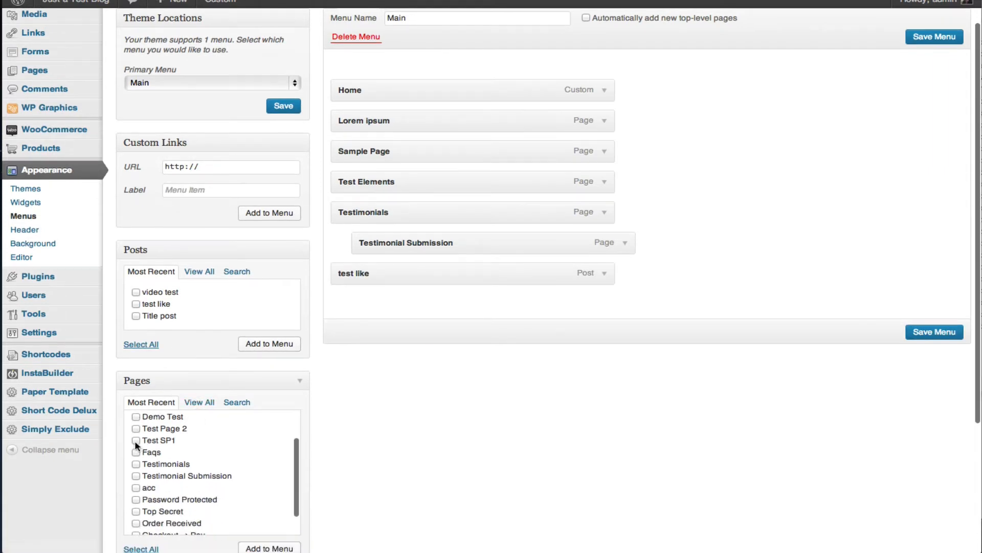
click(137, 440)
click(136, 463)
click(136, 452)
scroll(220, 453, down, 5)
click(282, 492)
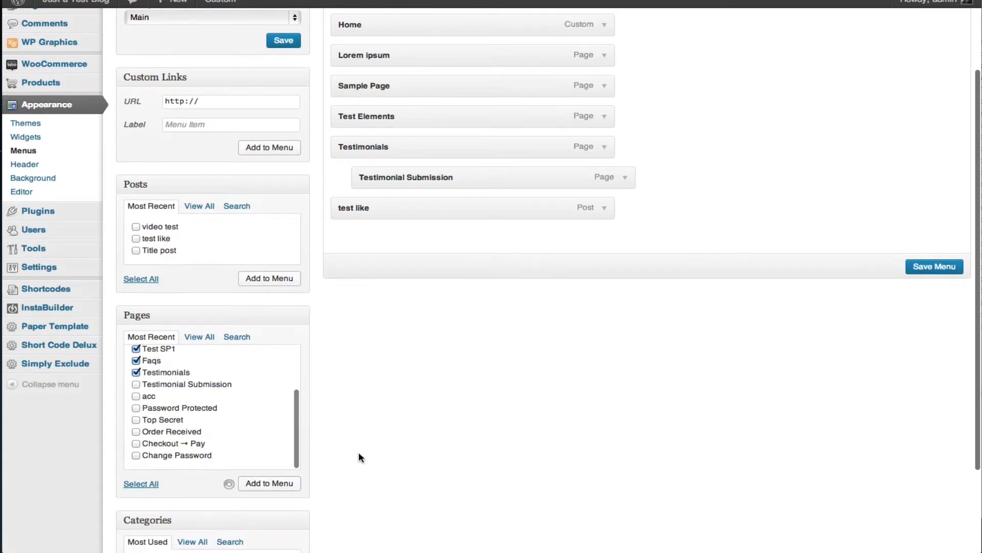
- Add the Own News category to the Main menu
scroll(360, 456, down, 3)
click(163, 460)
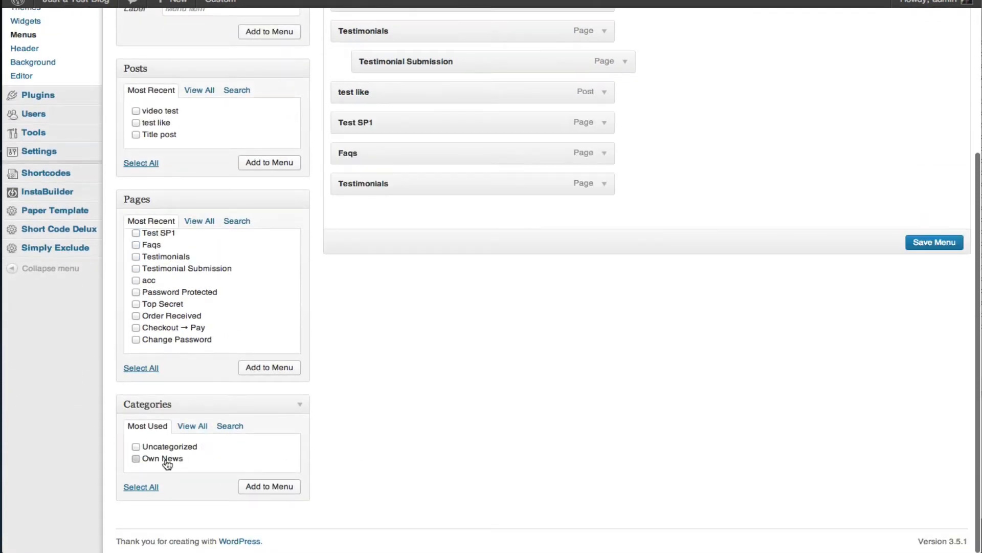
click(288, 490)
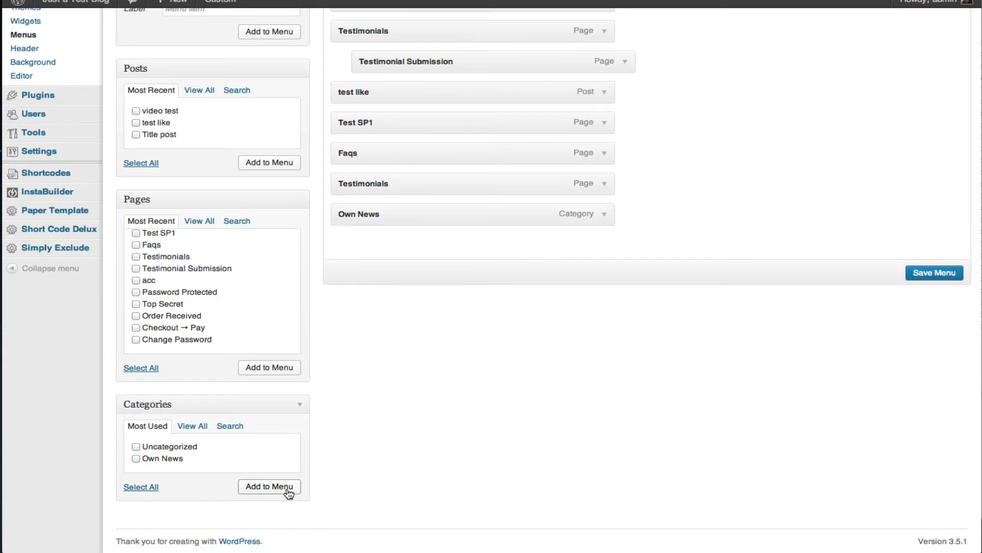
- Nest test like, Test SP1 and the lower Testimonials under Testimonials, with Faqs under Test SP1, move Test Elements last and save the menu
scroll(454, 219, up, 4)
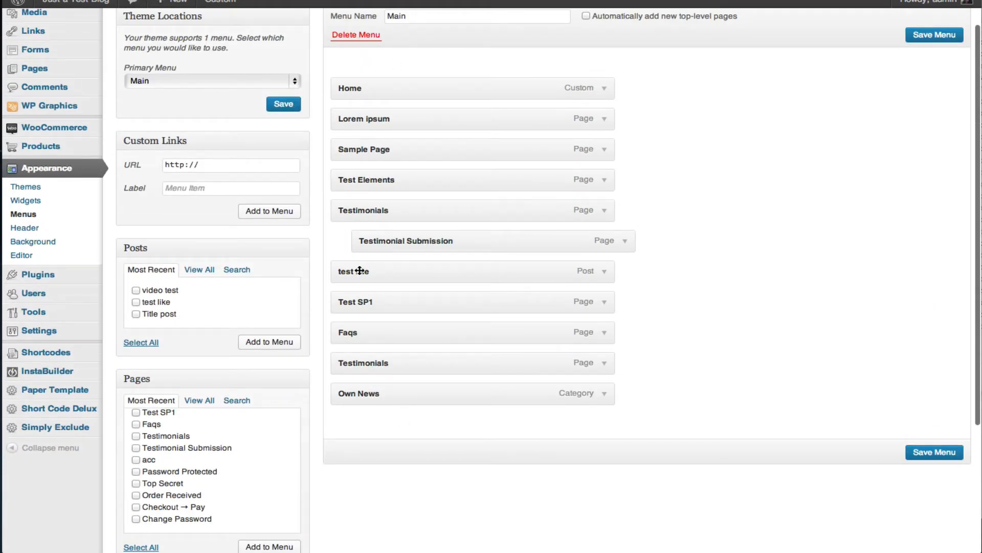
drag(372, 212, 468, 330)
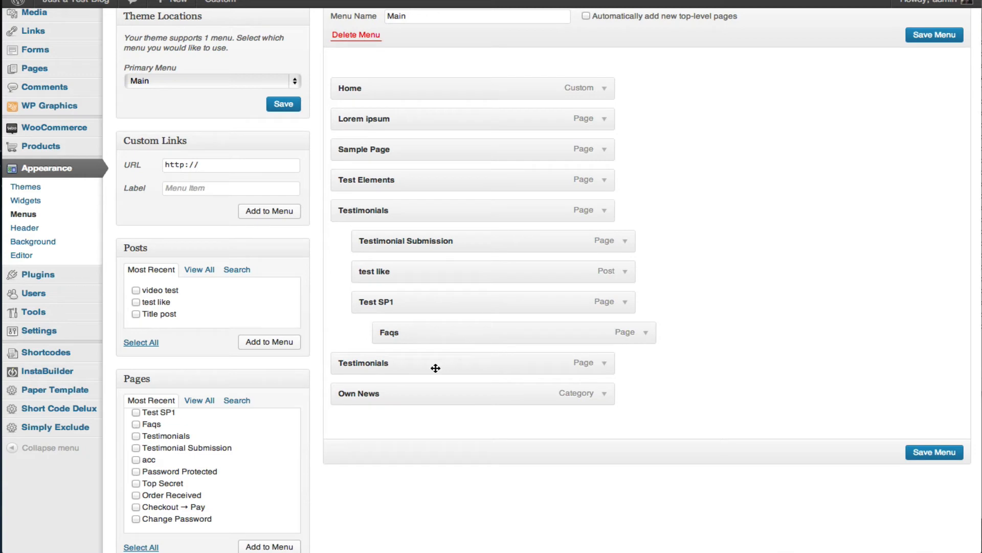
drag(453, 368, 475, 364)
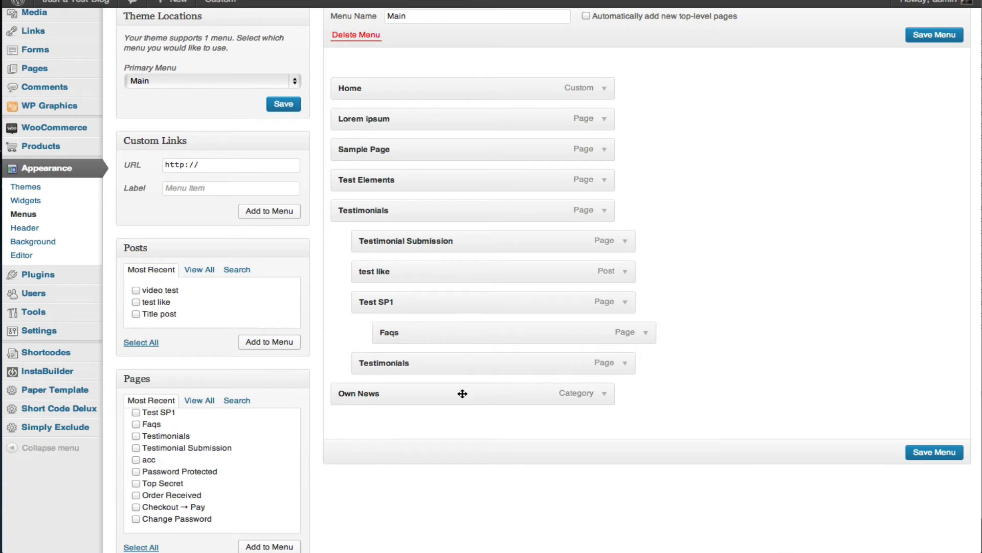
drag(407, 183, 400, 390)
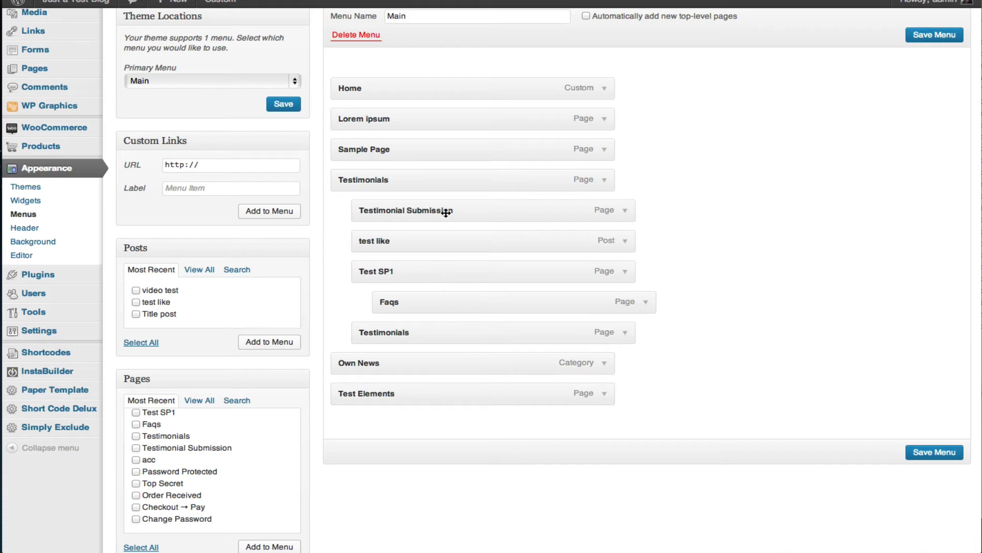
click(934, 453)
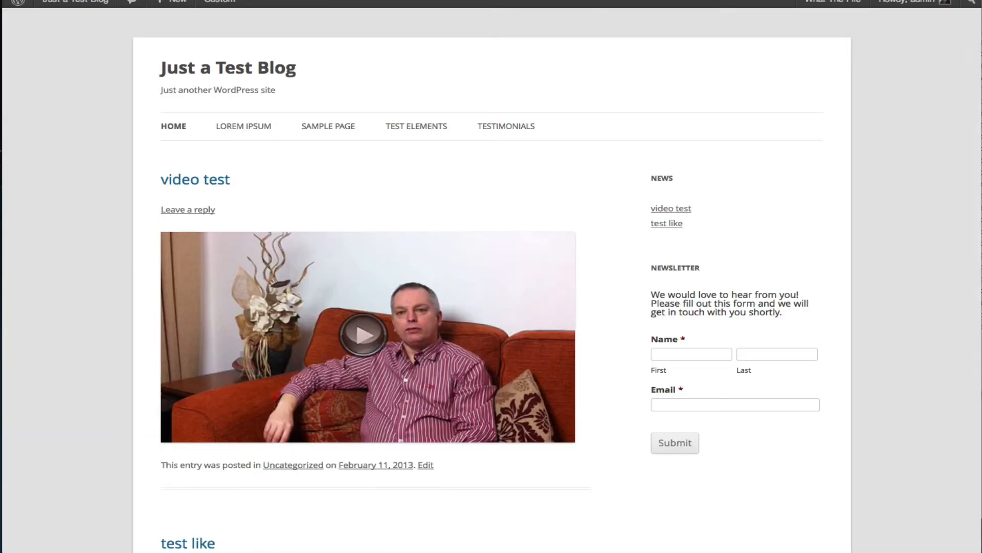
- Reload the blog's front page and examine the navigation menu with its nested dropdown items
key(super+r)
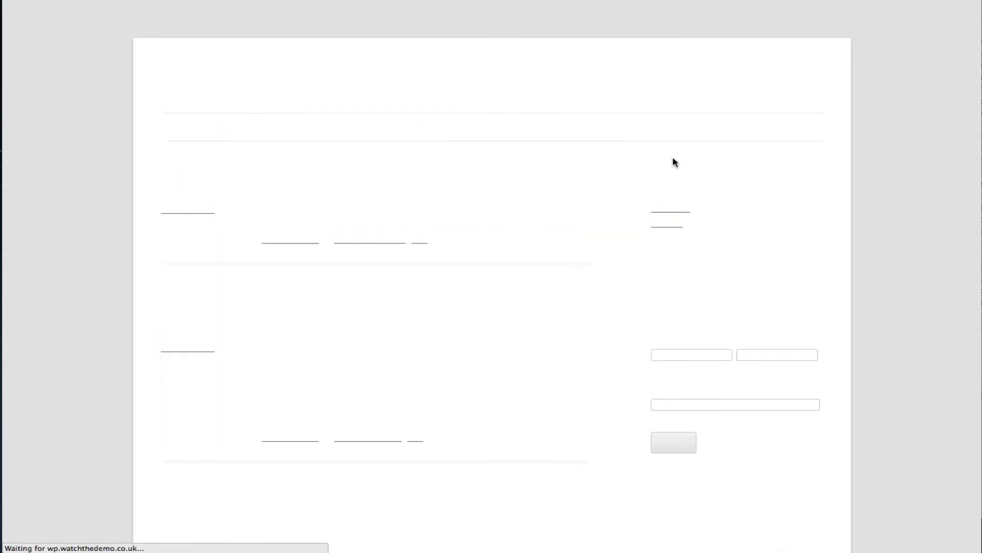
mouse_move(416, 132)
mouse_move(410, 199)
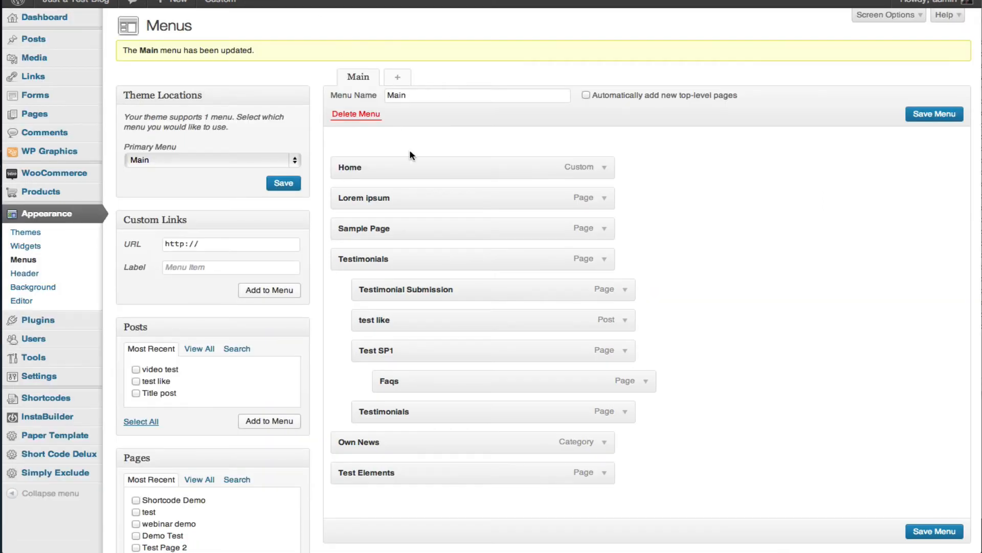
- Create a new menu named custom menu
click(398, 80)
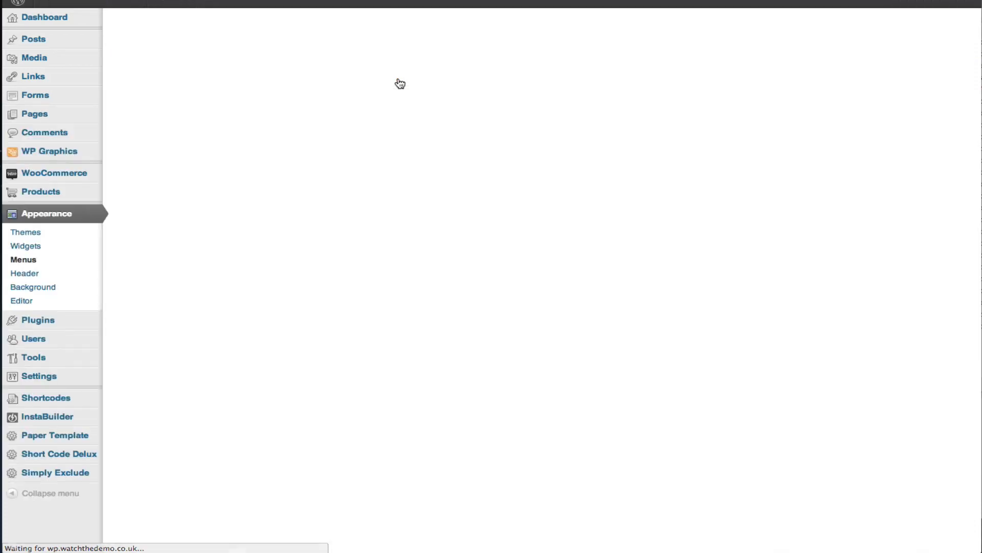
click(402, 64)
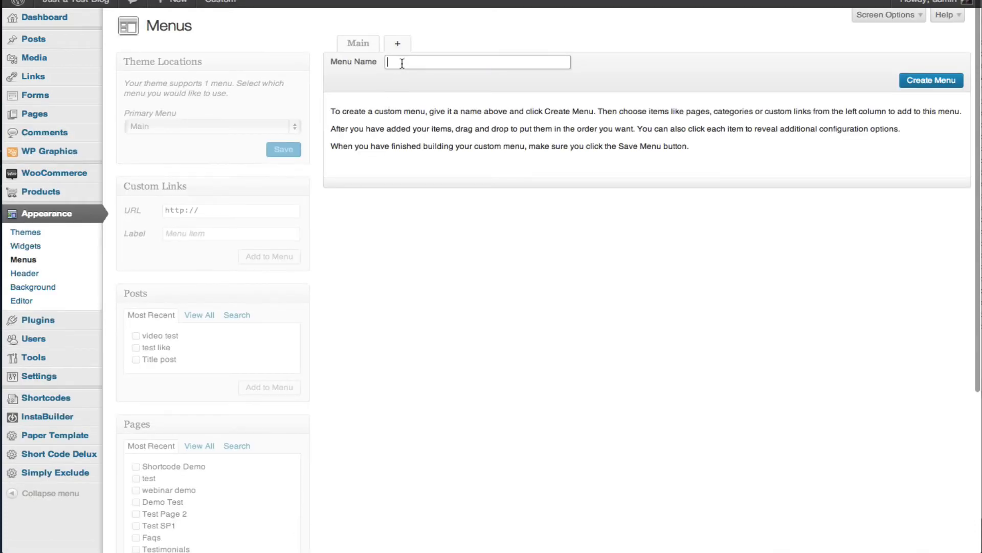
text(custom menu)
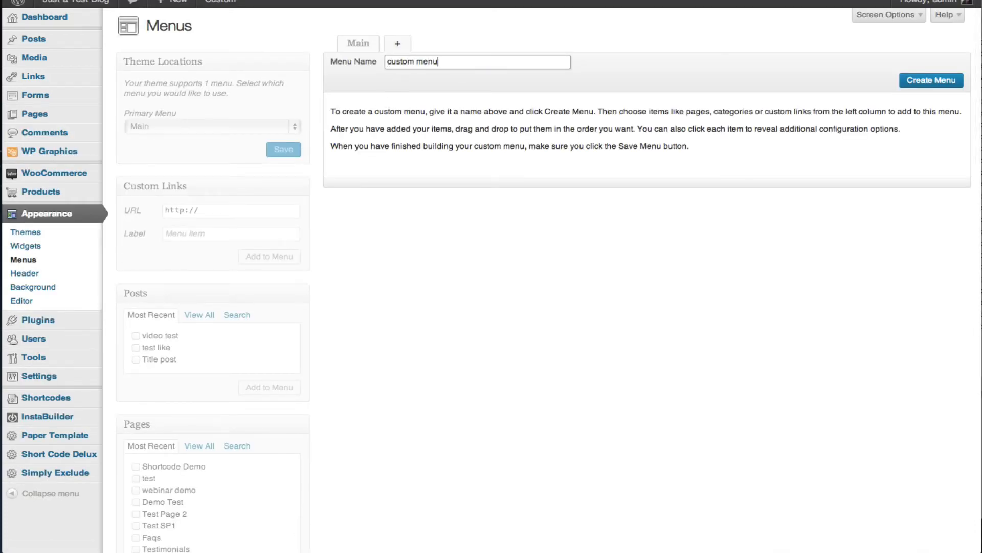
click(929, 80)
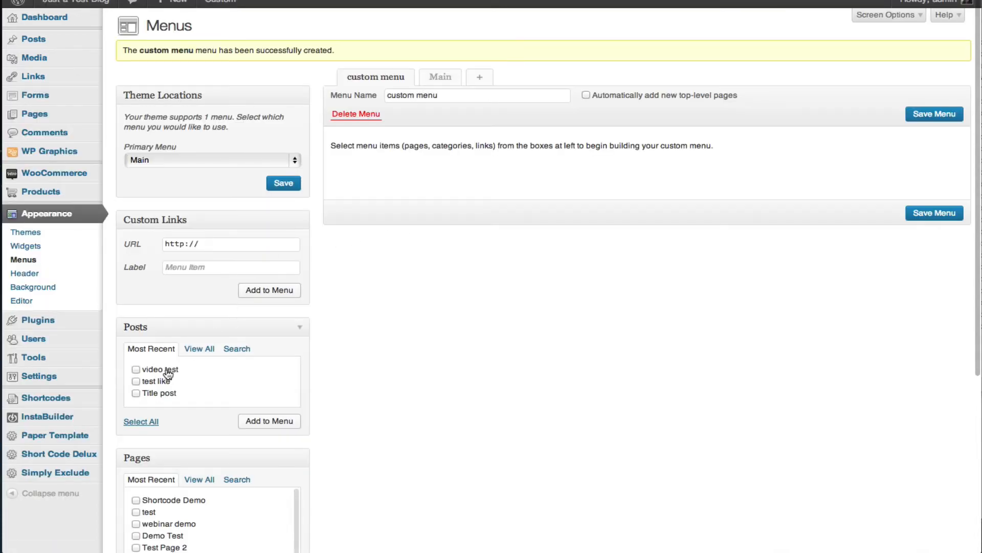
- Add the posts video test and test like to the custom menu
click(164, 370)
click(163, 381)
click(270, 421)
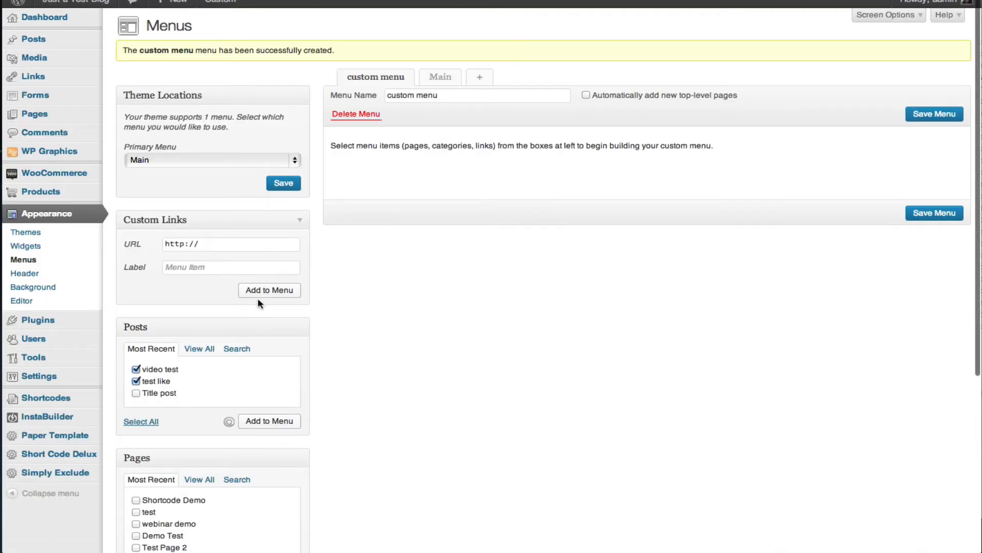
click(211, 244)
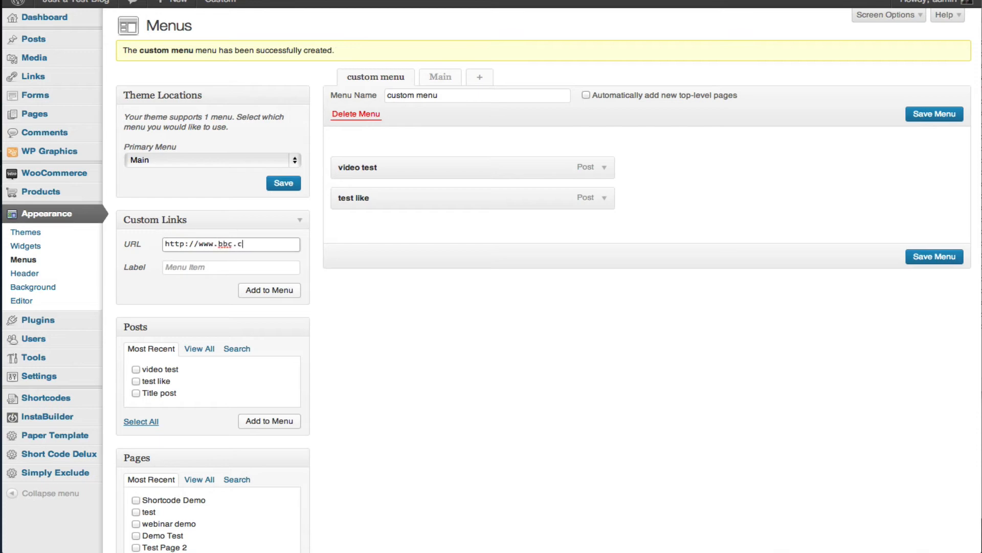
text(www.bbc.co.uk)
key(Tab)
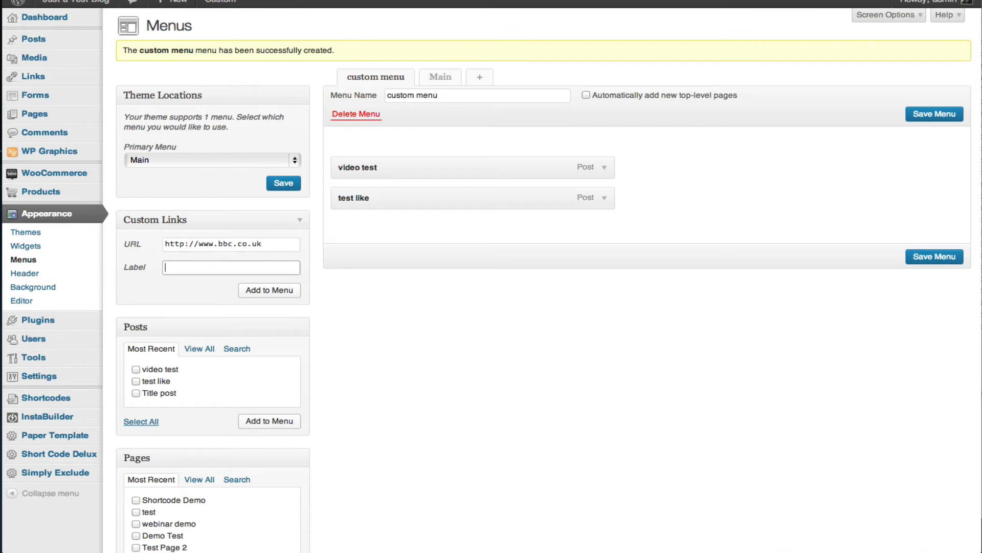
text(BBC)
click(269, 291)
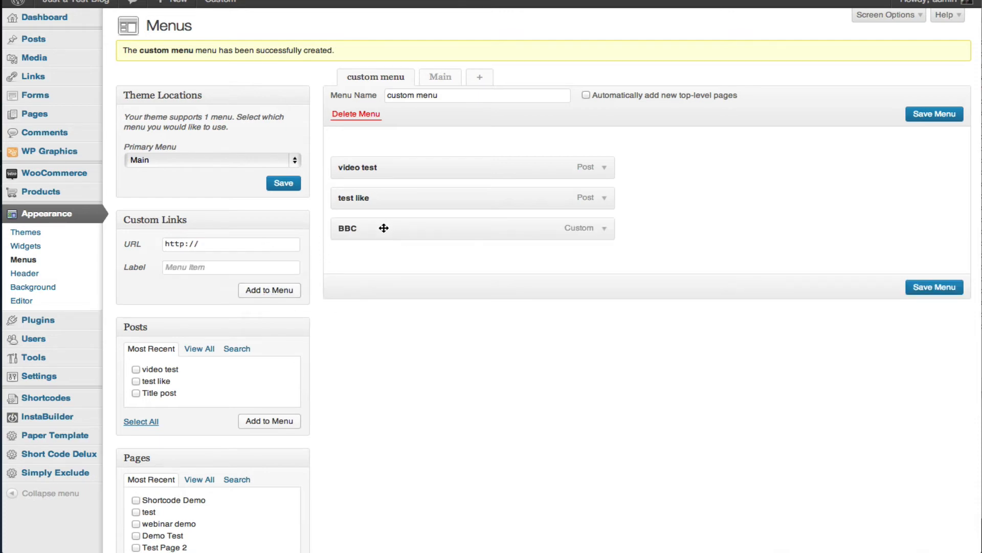
- Review the BBC item's link settings and save the custom menu
click(604, 229)
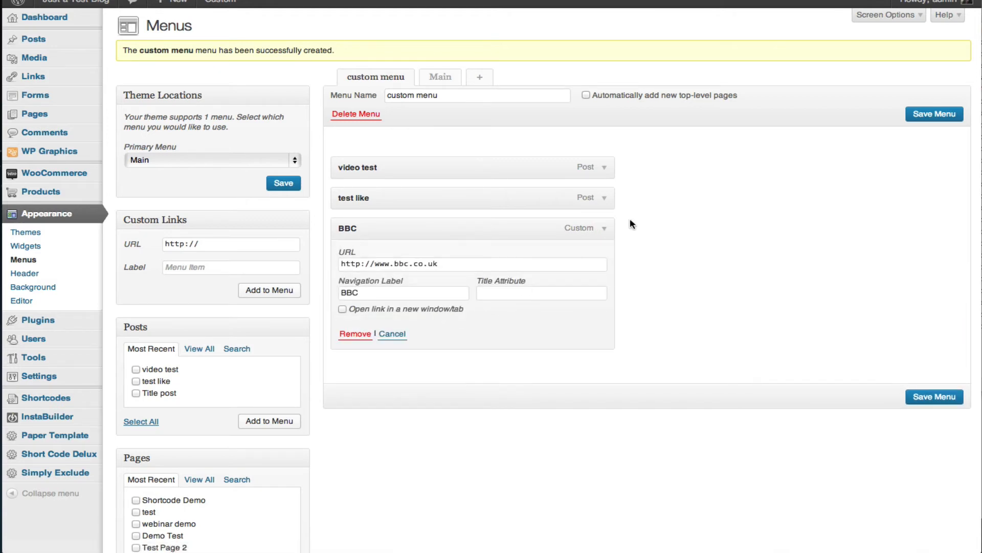
click(606, 229)
click(609, 229)
click(934, 398)
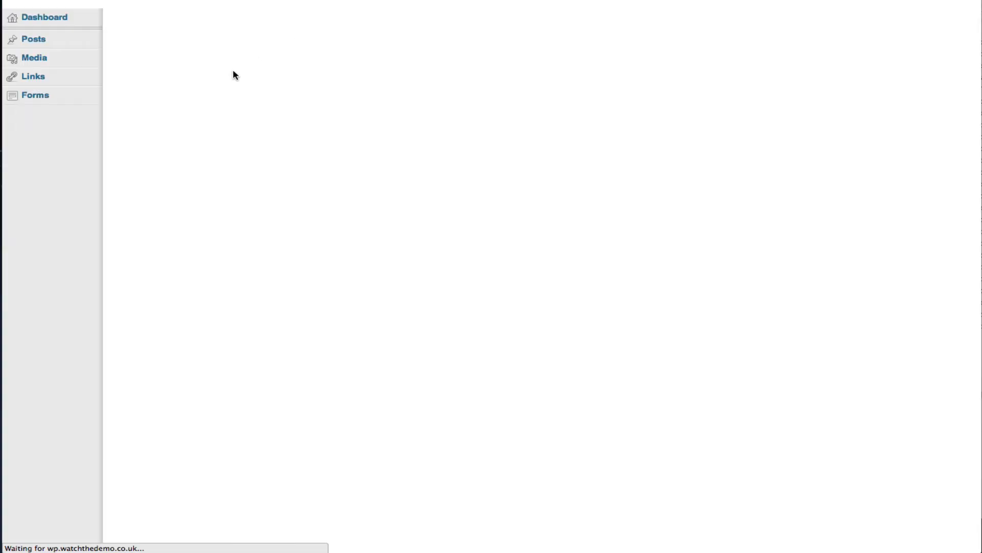
- Assign custom menu as the theme's primary menu, save it, and test the BBC link in the front page's navigation
click(180, 160)
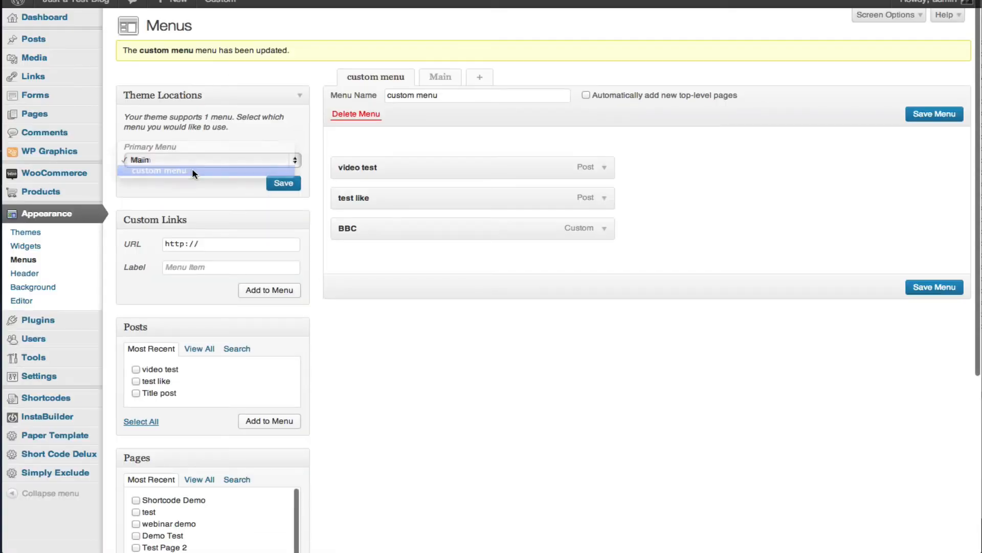
click(190, 170)
click(284, 183)
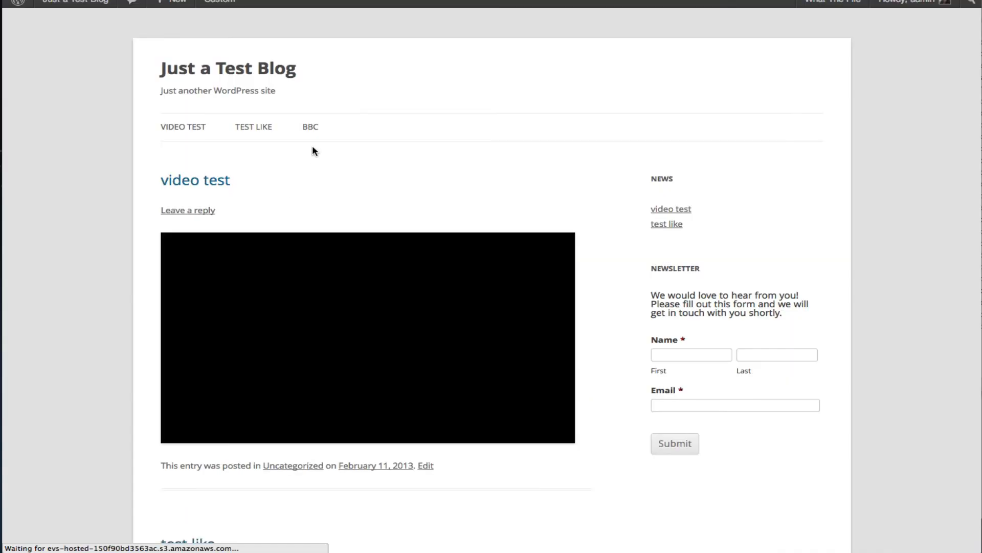
click(311, 127)
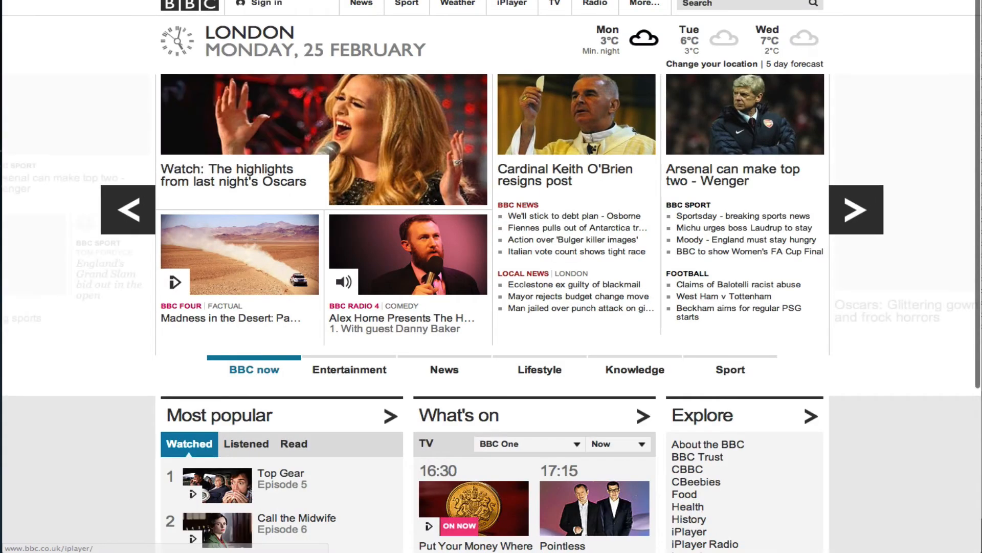
click(455, 1)
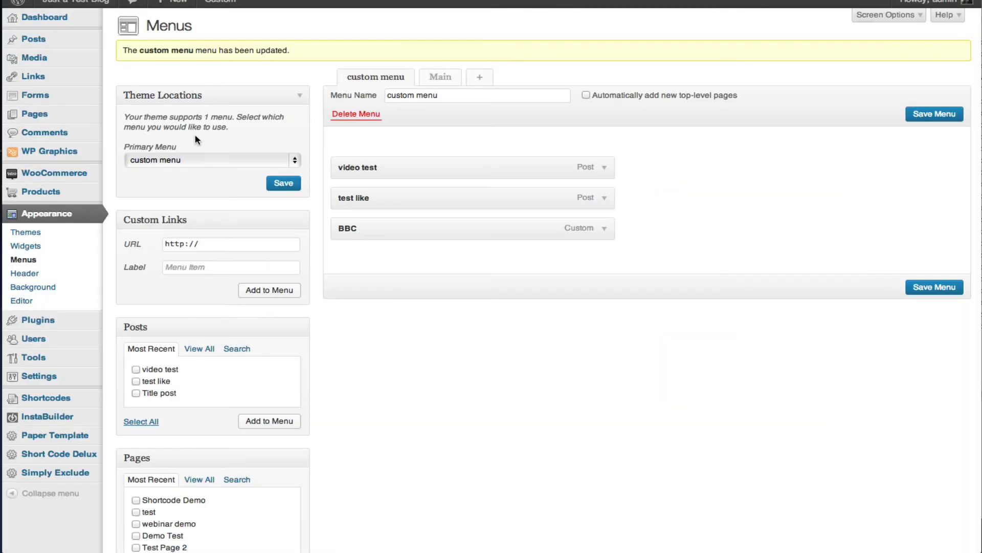
- Set the theme's primary menu back to Main and save the theme location
click(197, 160)
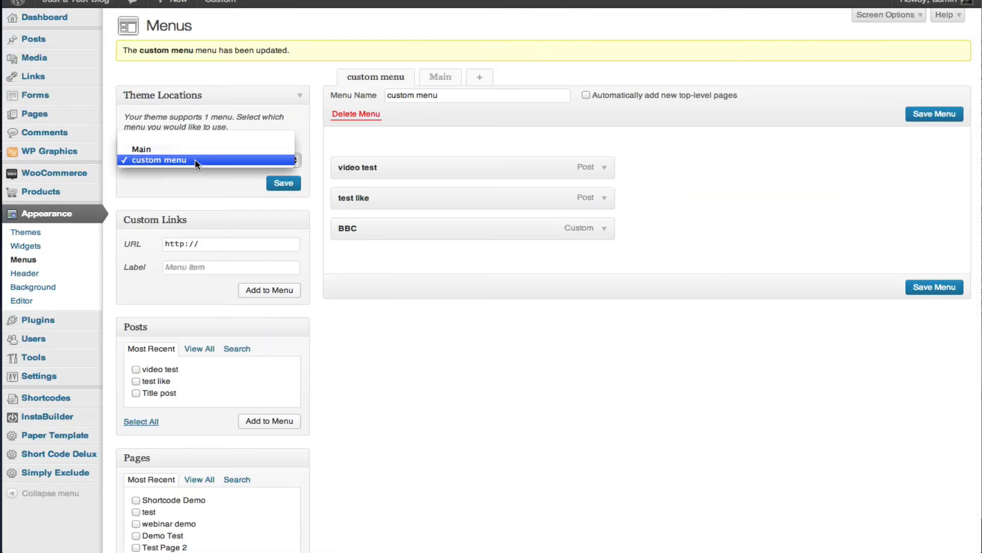
click(169, 147)
click(287, 190)
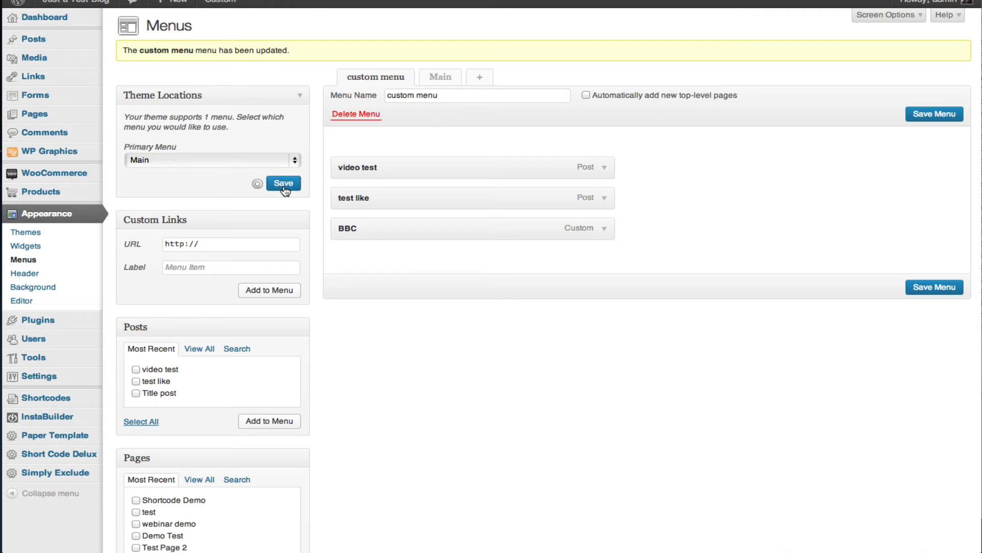
- In the Main menu, move Faqs out one level so it sits directly under Testimonials, beside Test SP1
click(440, 84)
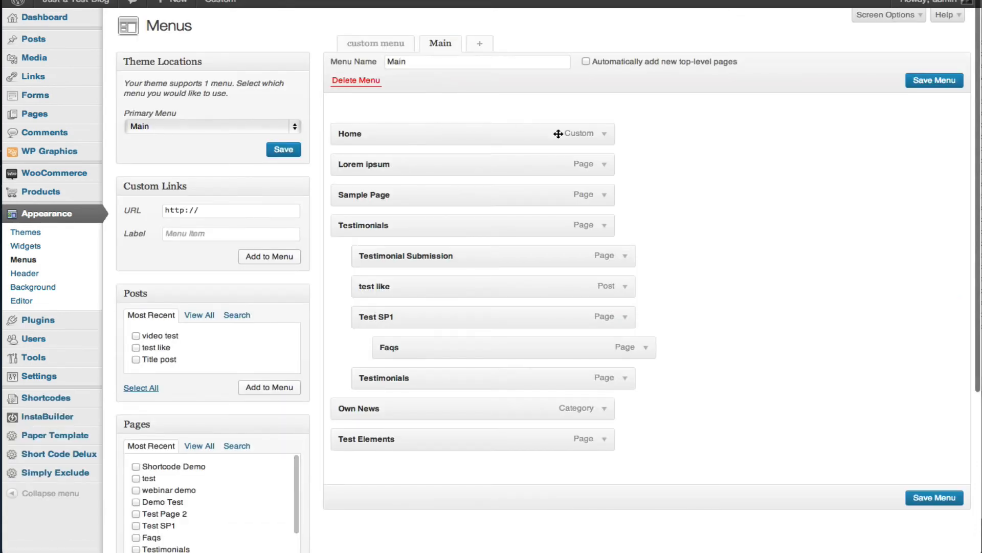
drag(410, 341, 390, 346)
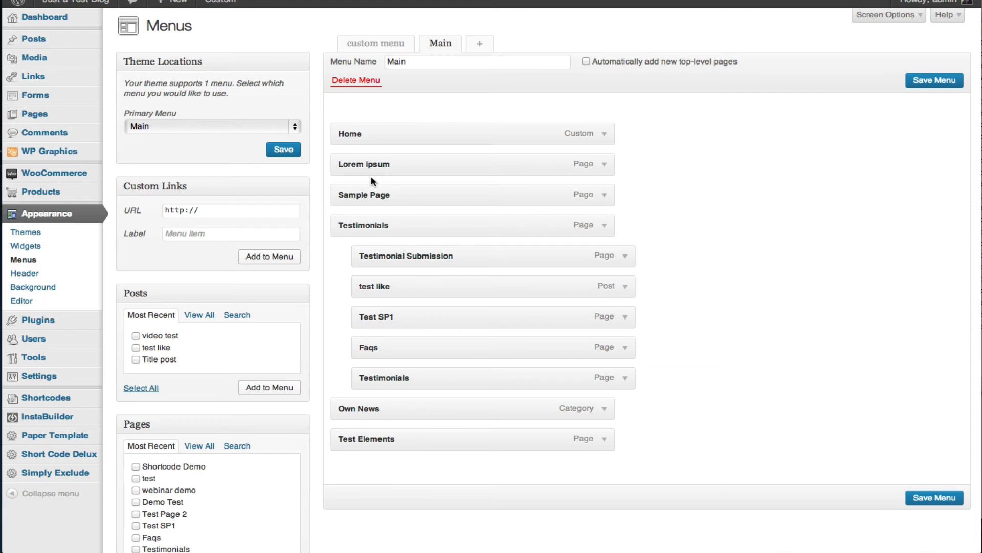
- Toggle the Link Target advanced property off and on, checking its effect in the Home item's settings
click(883, 21)
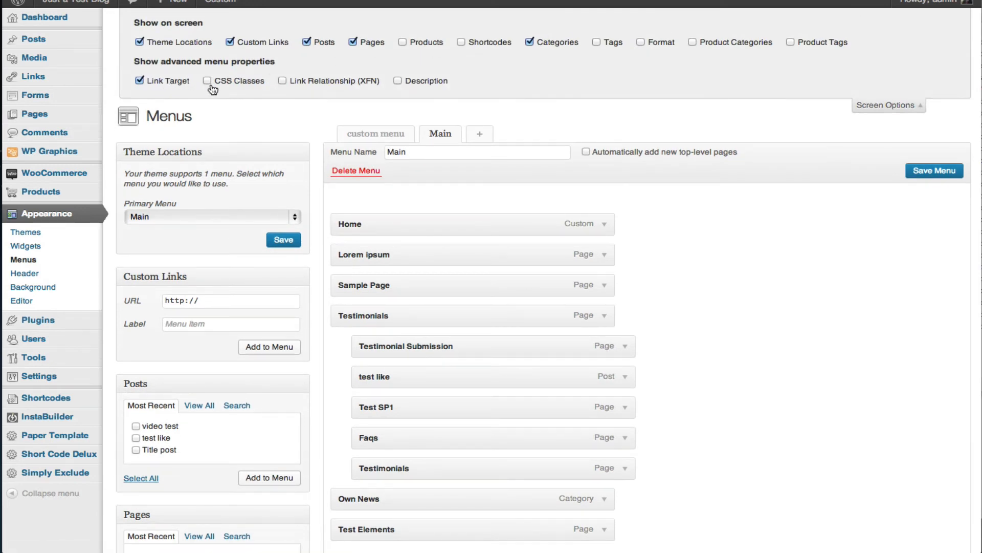
click(169, 83)
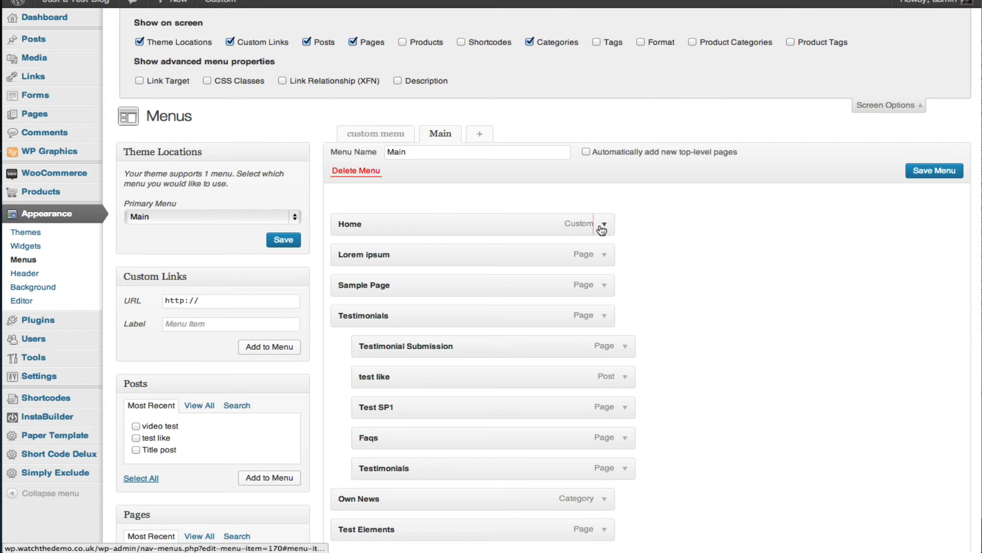
click(604, 225)
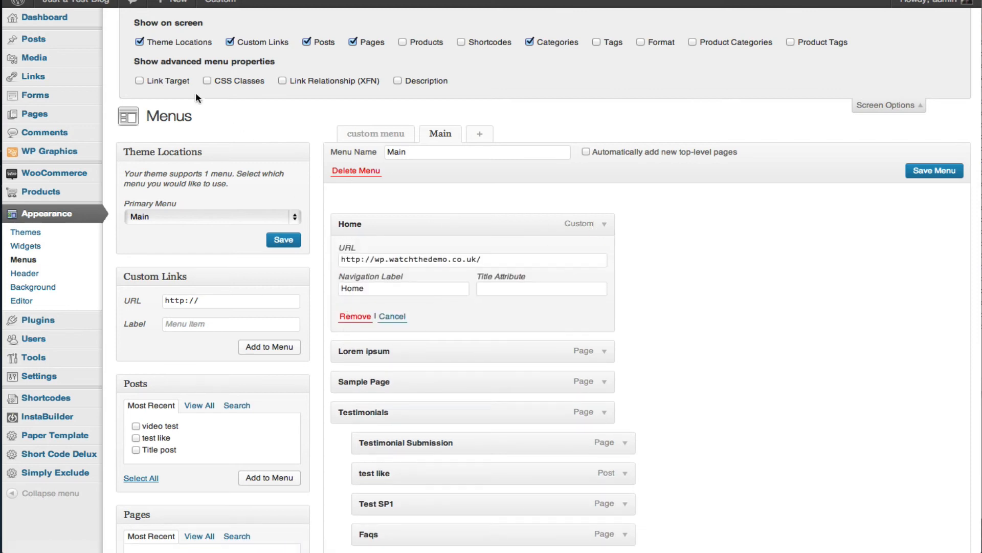
click(139, 81)
click(139, 81)
click(140, 81)
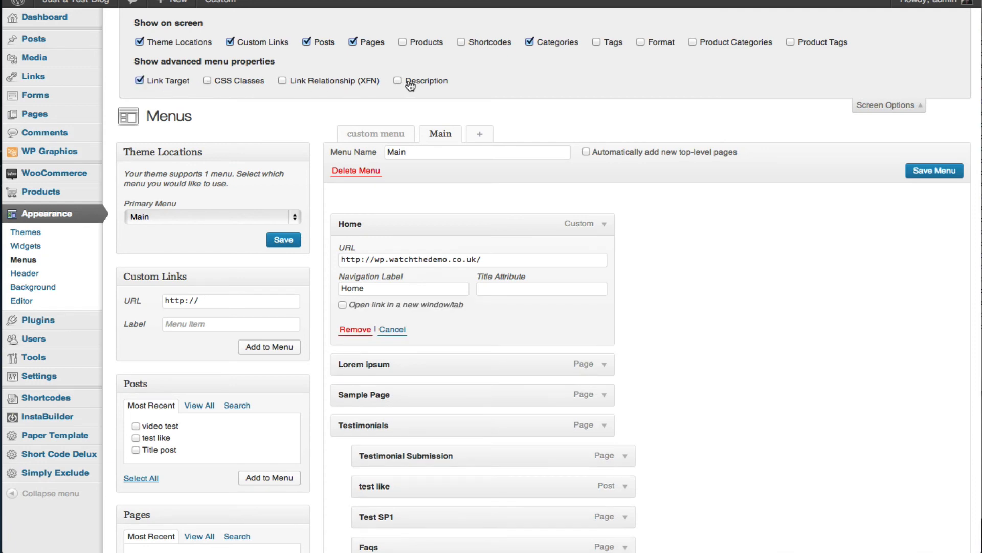
- Show and hide the Description and CSS Classes advanced properties for the Home item, and close the screen options
click(410, 85)
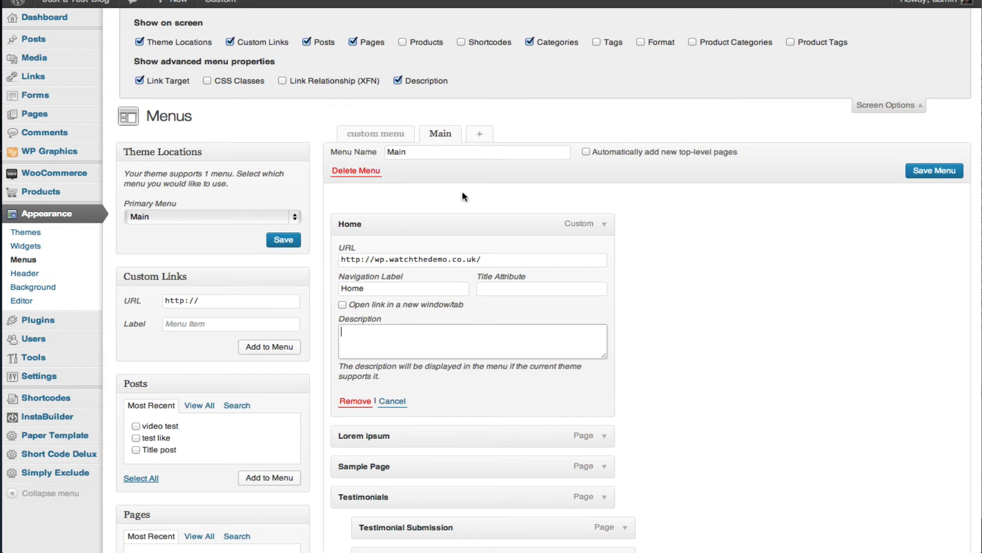
click(401, 82)
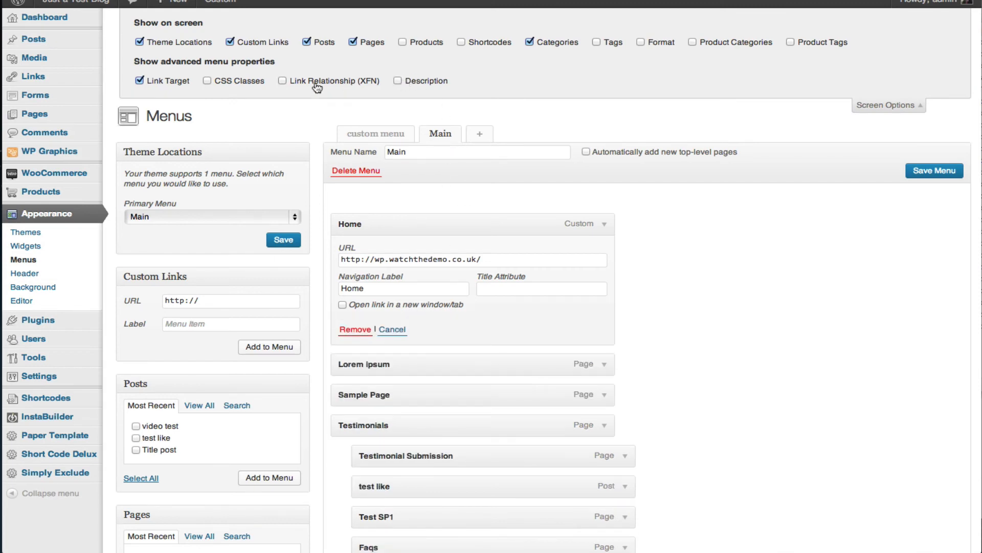
click(237, 85)
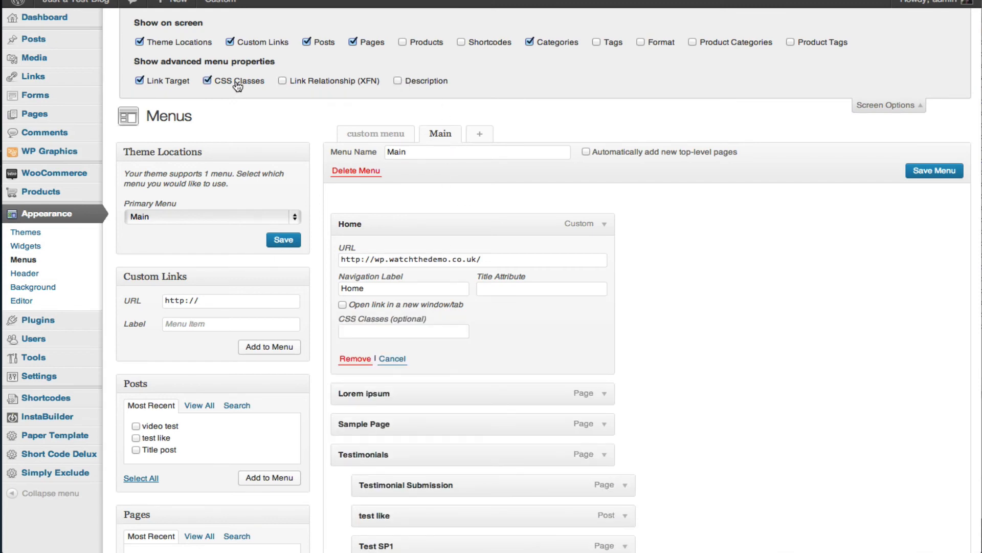
click(236, 85)
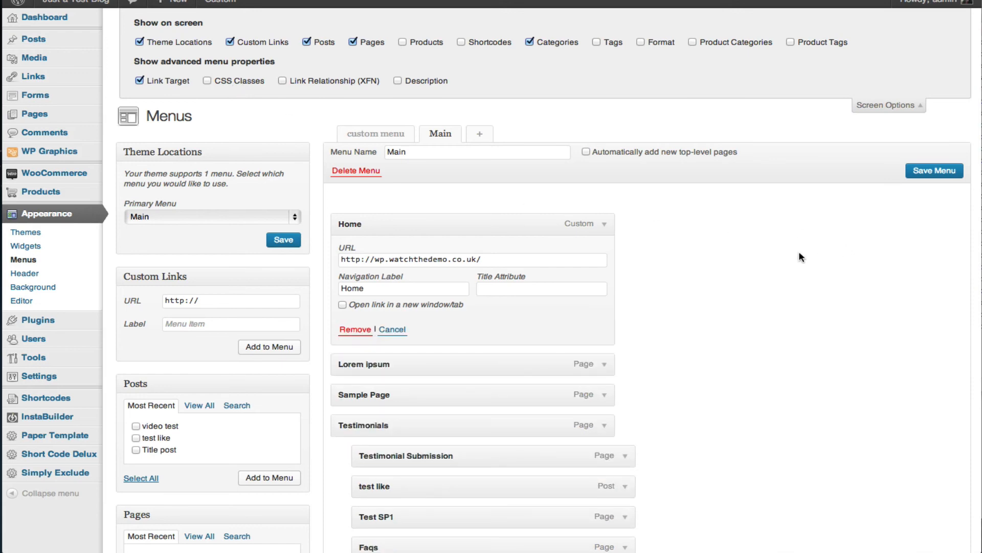
click(903, 106)
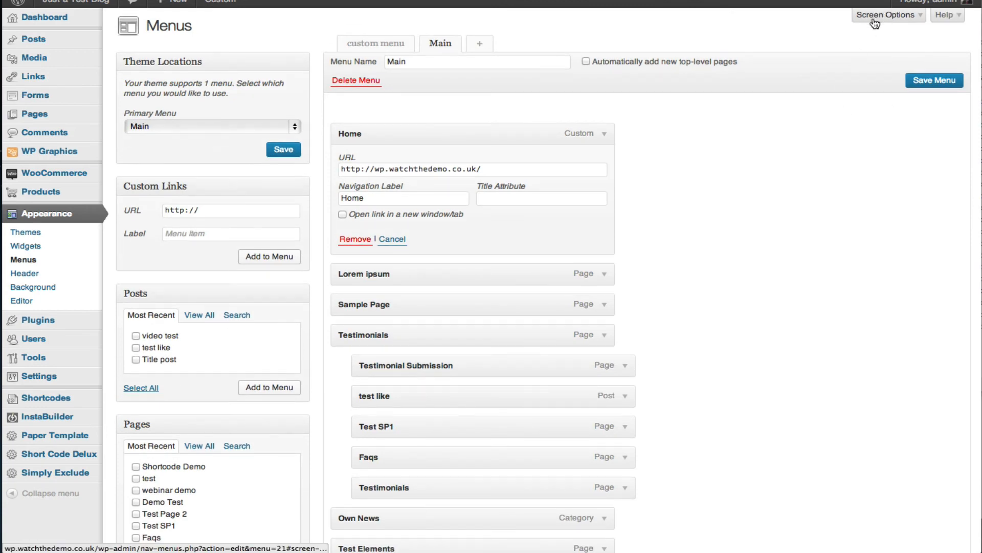
scroll(695, 281, down, 2)
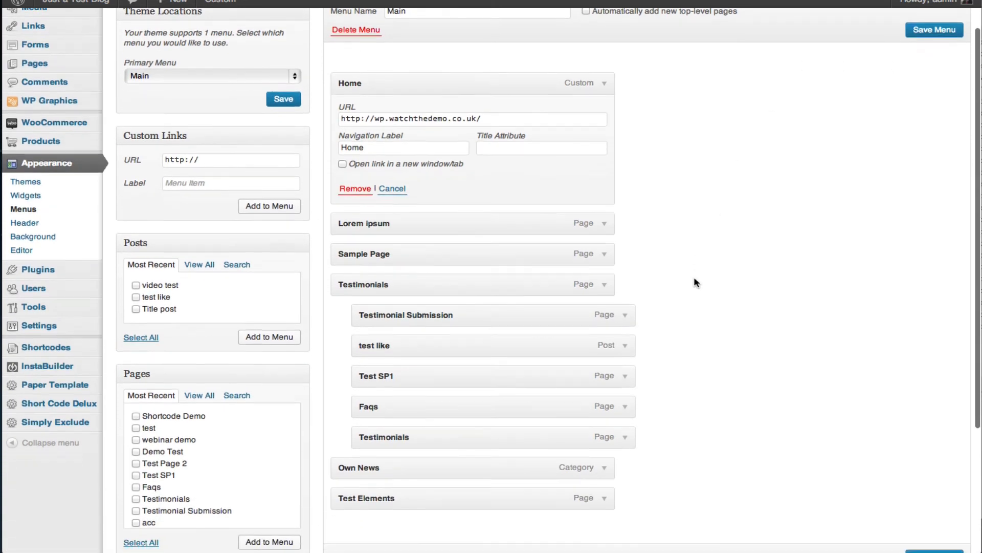
scroll(695, 280, down, 4)
scroll(679, 333, up, 6)
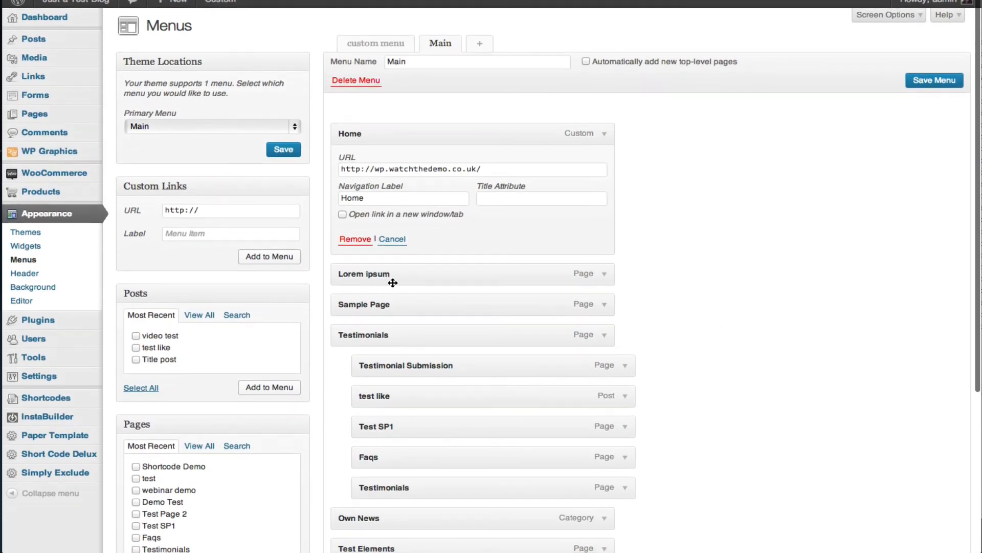
- Go to the Widgets page and add a Custom Menu widget to the Main Sidebar below the Newsletter form
mouse_move(66, 340)
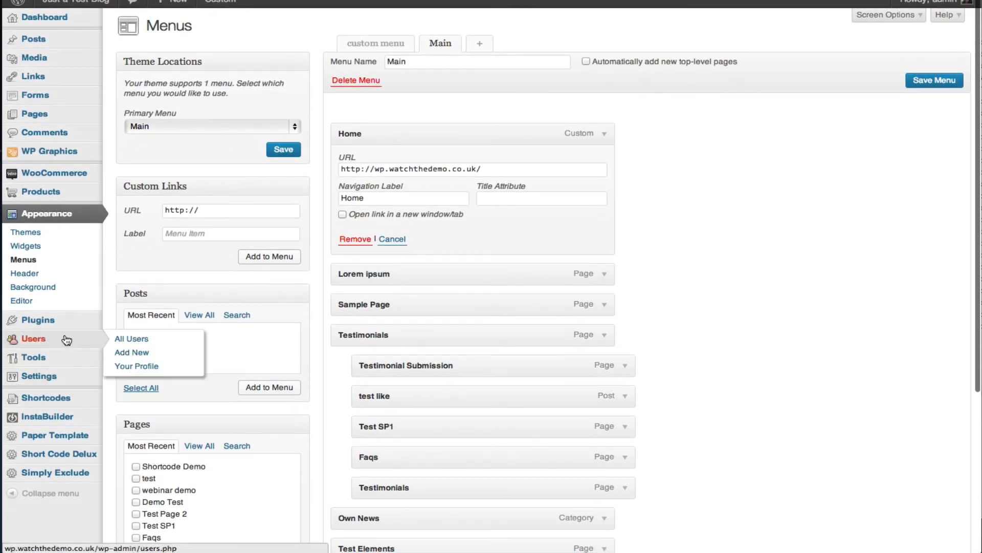
click(30, 250)
click(722, 151)
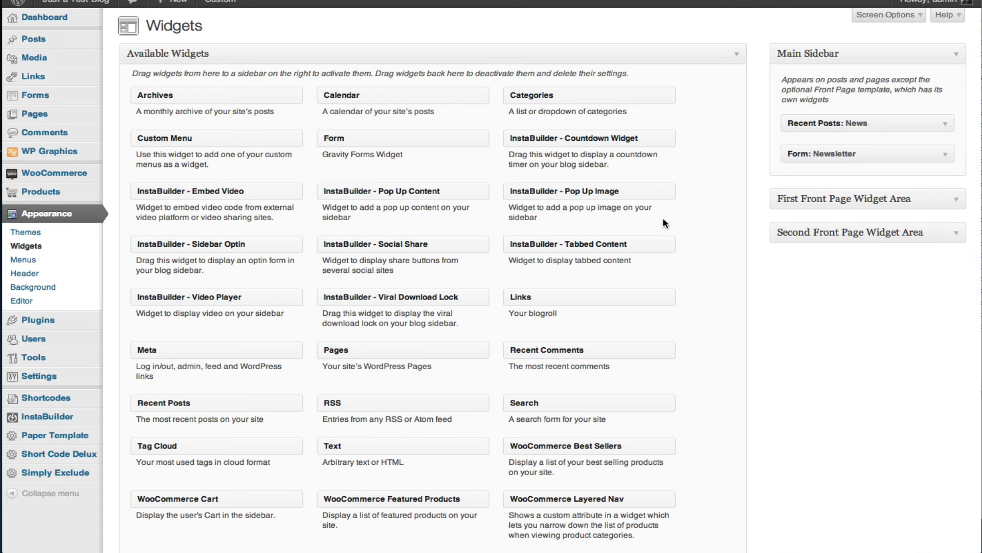
click(955, 204)
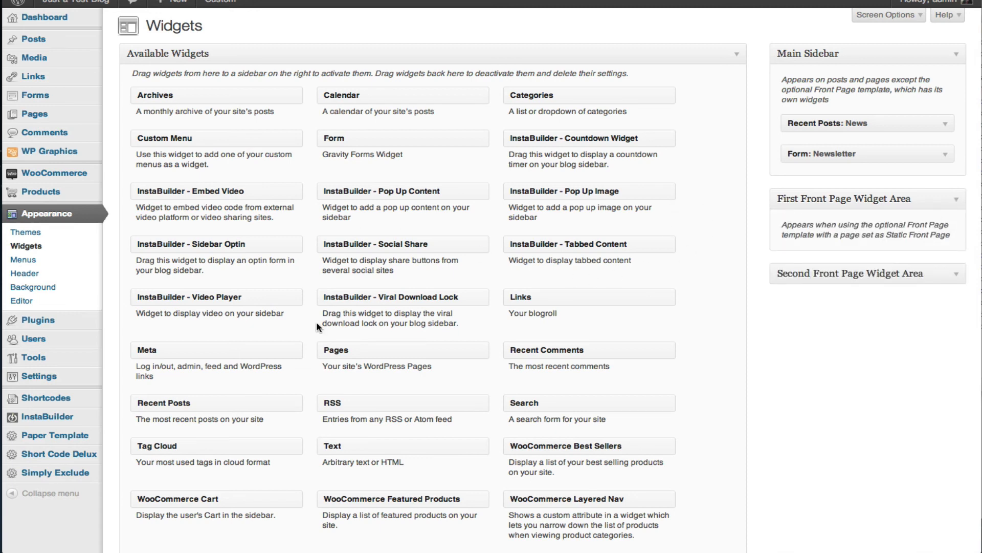
drag(228, 139, 834, 185)
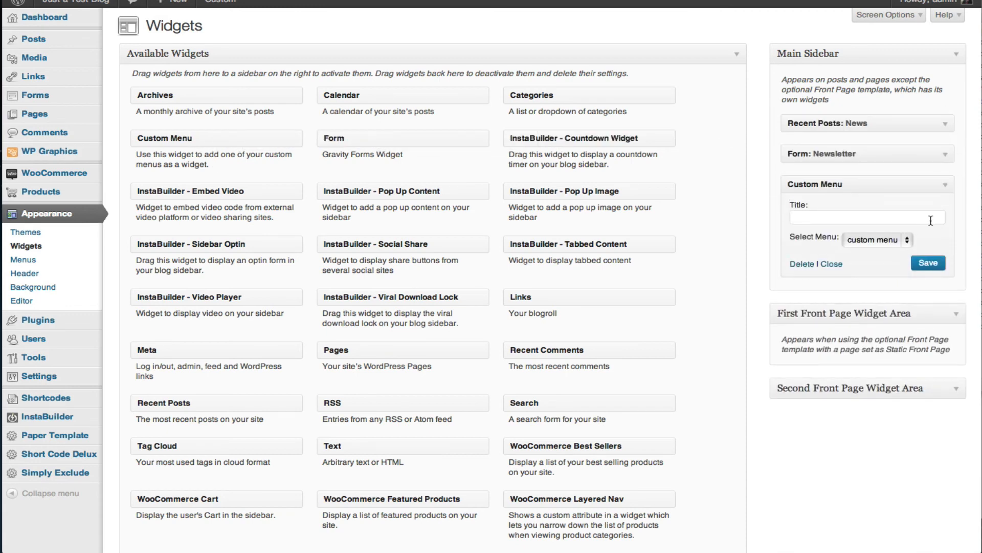
- Title the sidebar's Custom Menu widget Related Products, keep custom menu as its menu, and save the widget
click(933, 220)
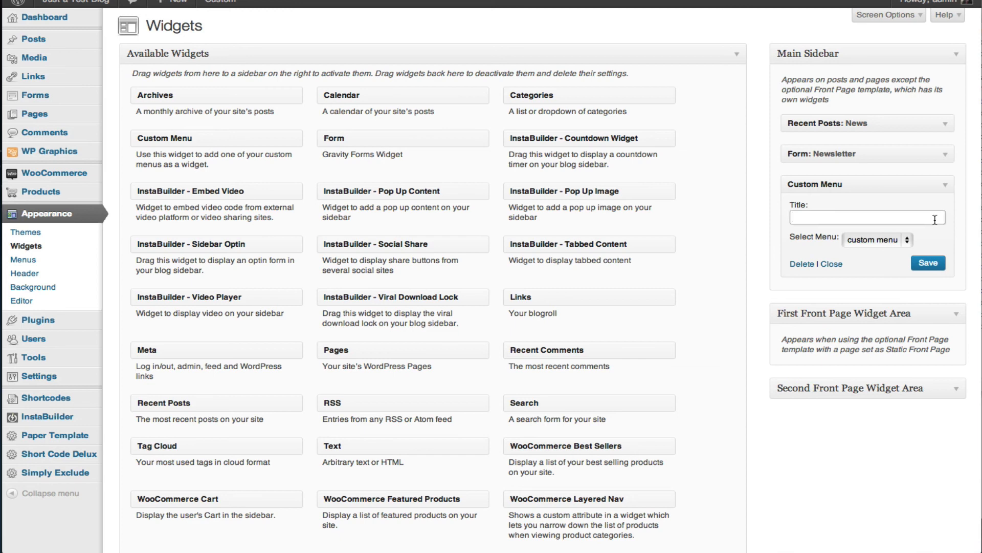
text(Related Products)
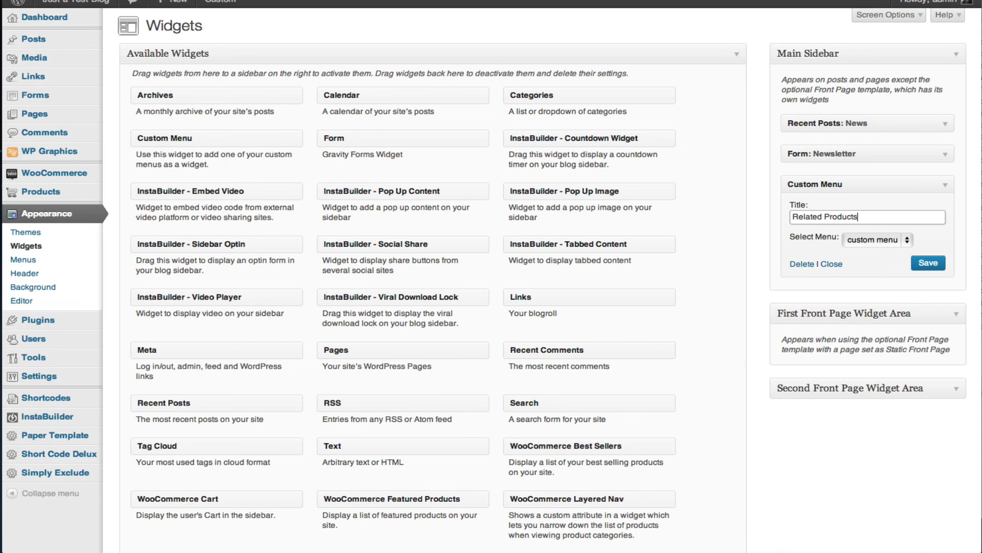
click(905, 240)
click(868, 242)
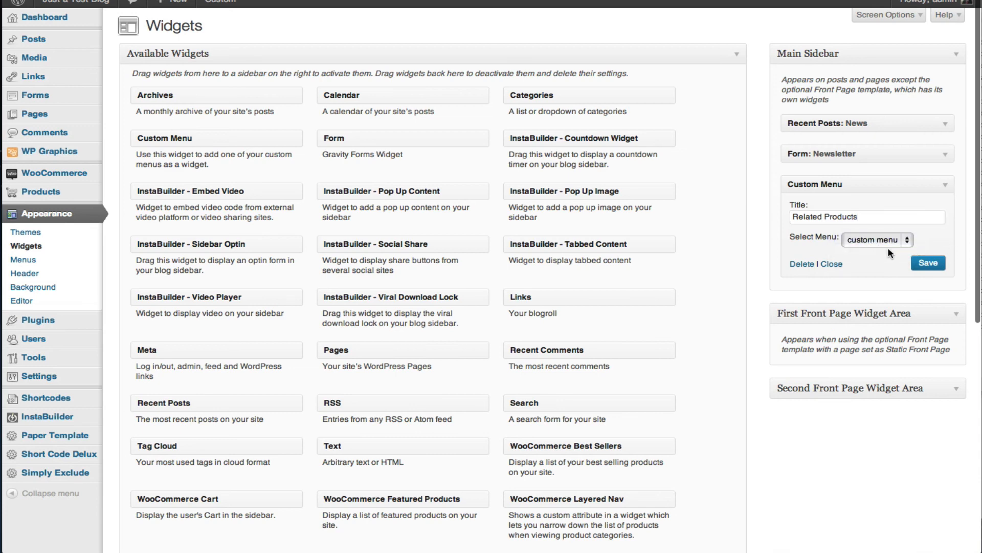
click(929, 263)
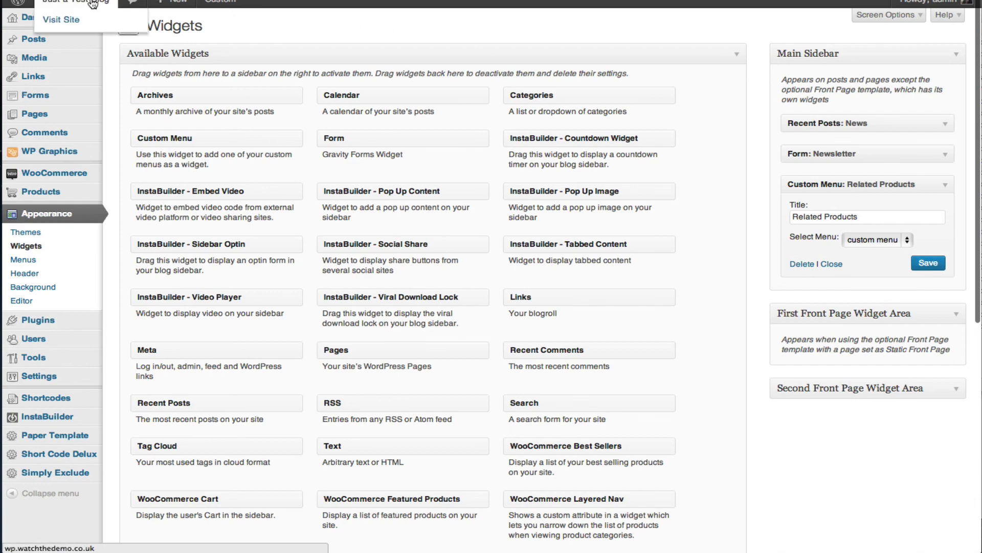
- View the blog's front page and test the BBC link under Related Products in the sidebar
click(91, 20)
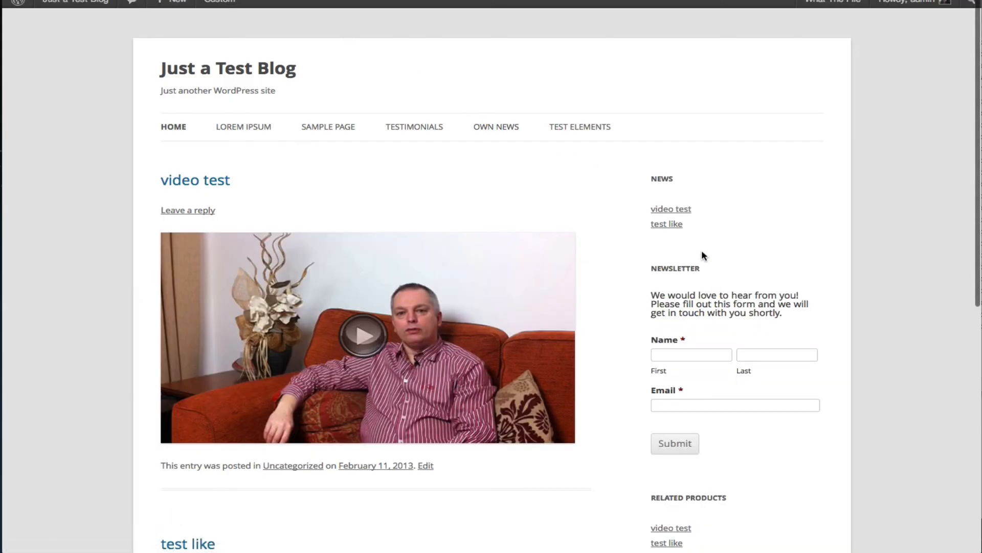
scroll(702, 256, down, 5)
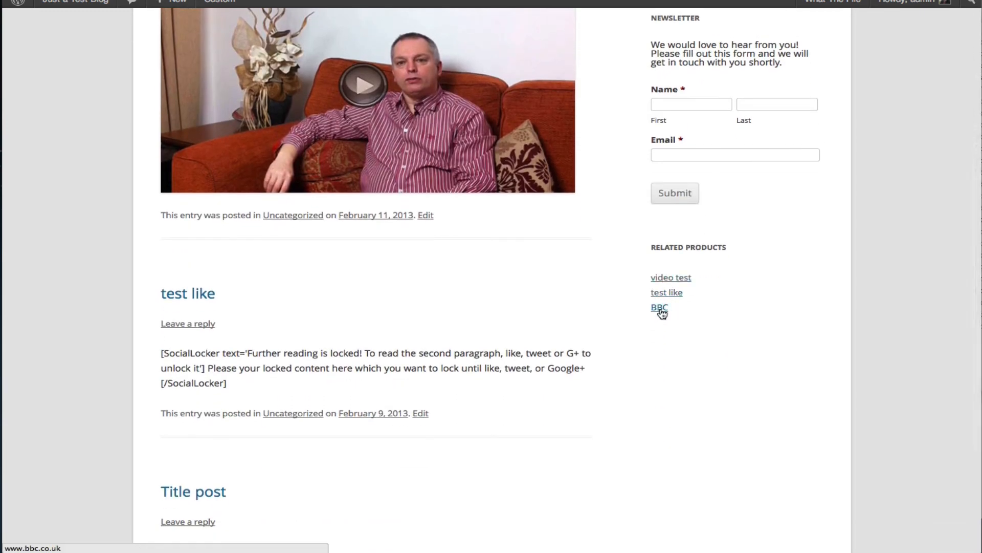
click(660, 308)
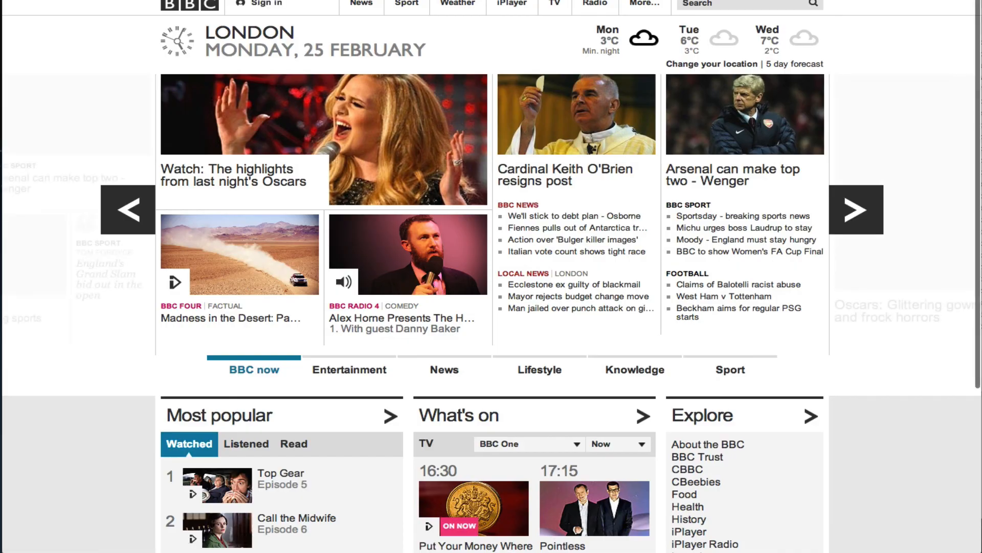
key(super+w)
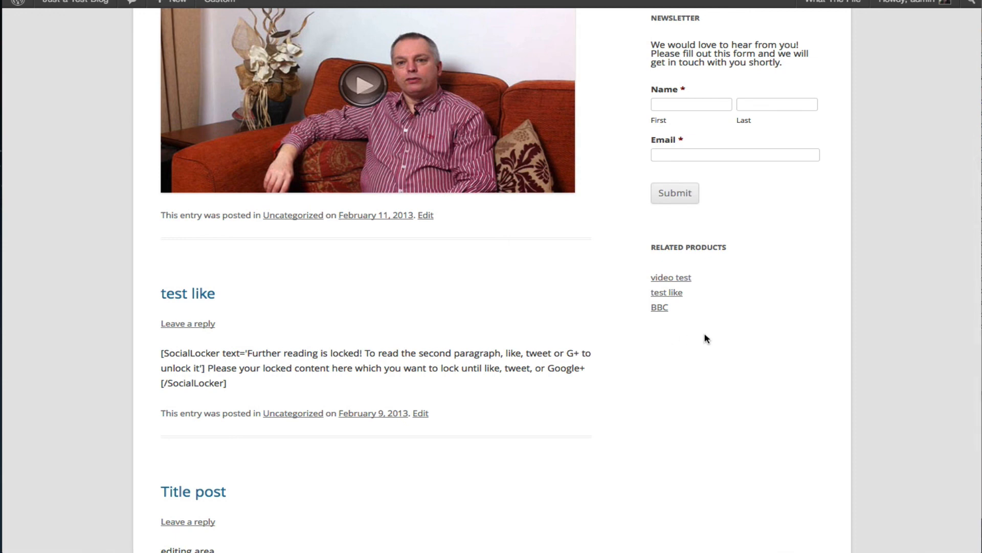
scroll(706, 338, down, 1)
scroll(706, 337, up, 1)
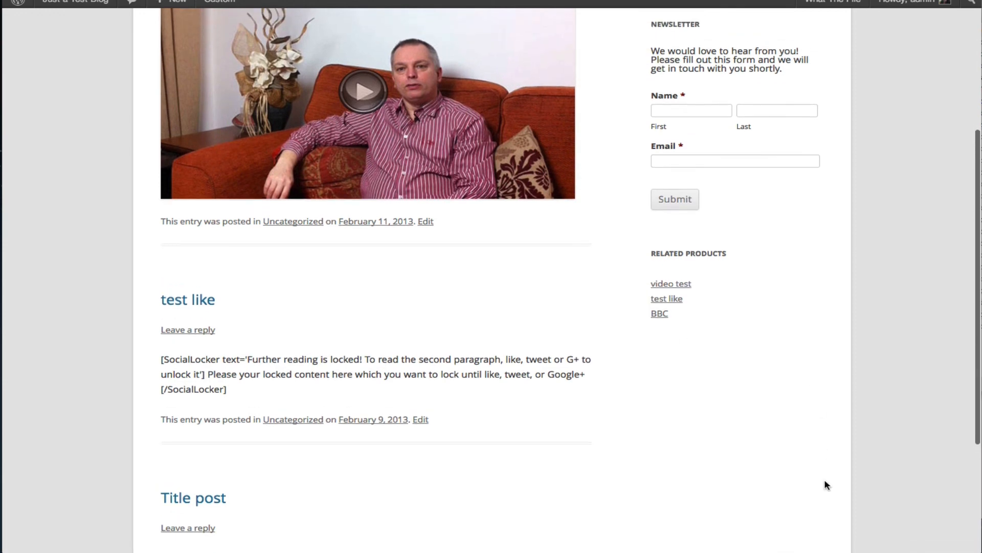